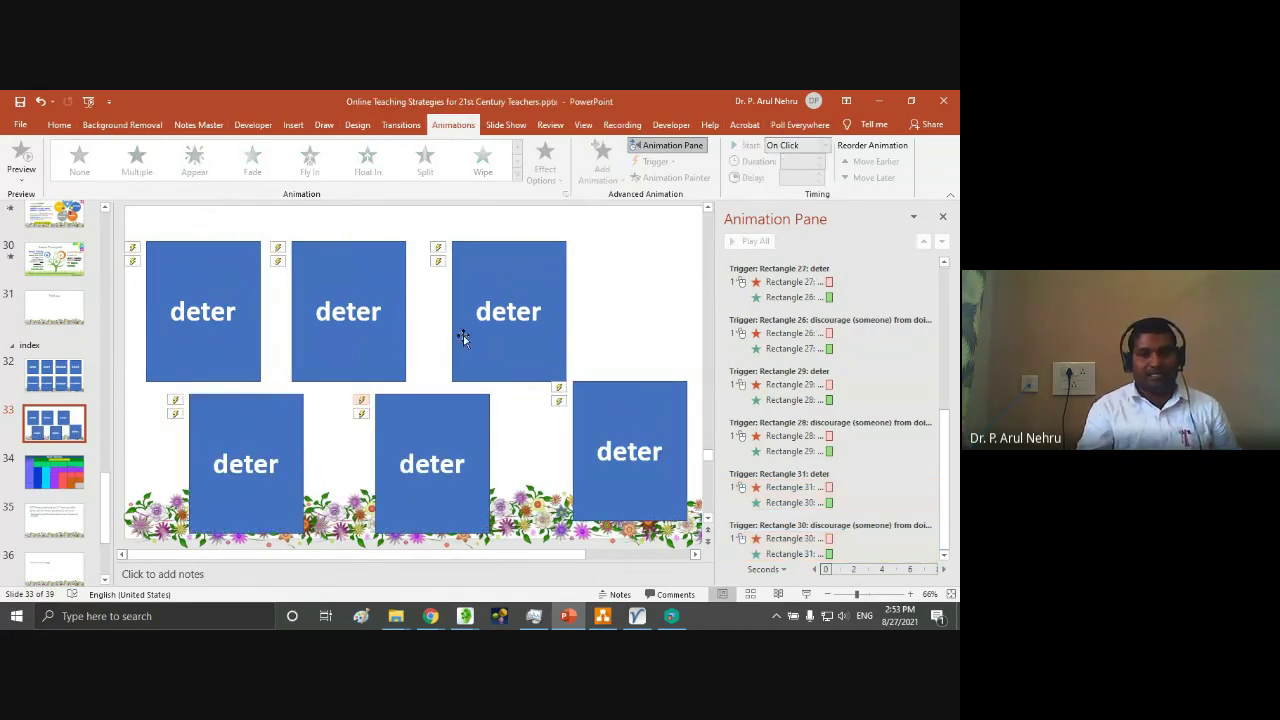
- Send the second "deter" card in the upper row to the back, and send the green definition card behind it again
click(365, 325)
right_click(367, 330)
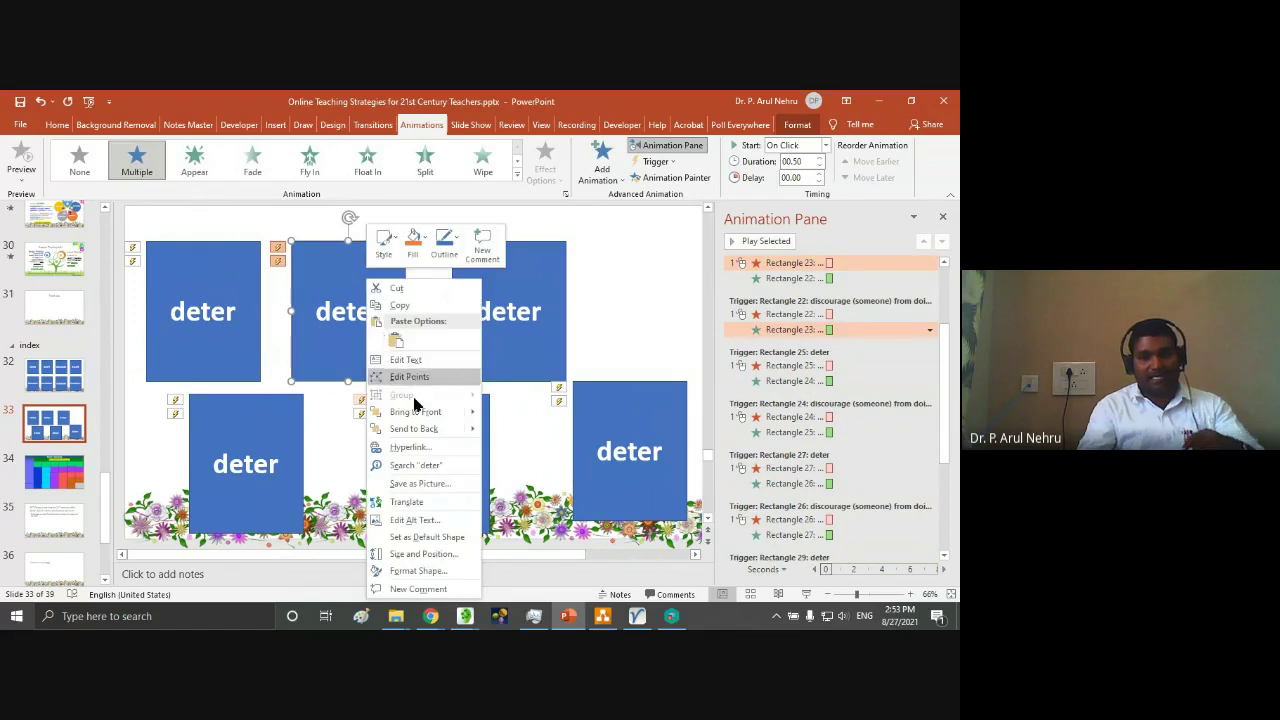
click(413, 428)
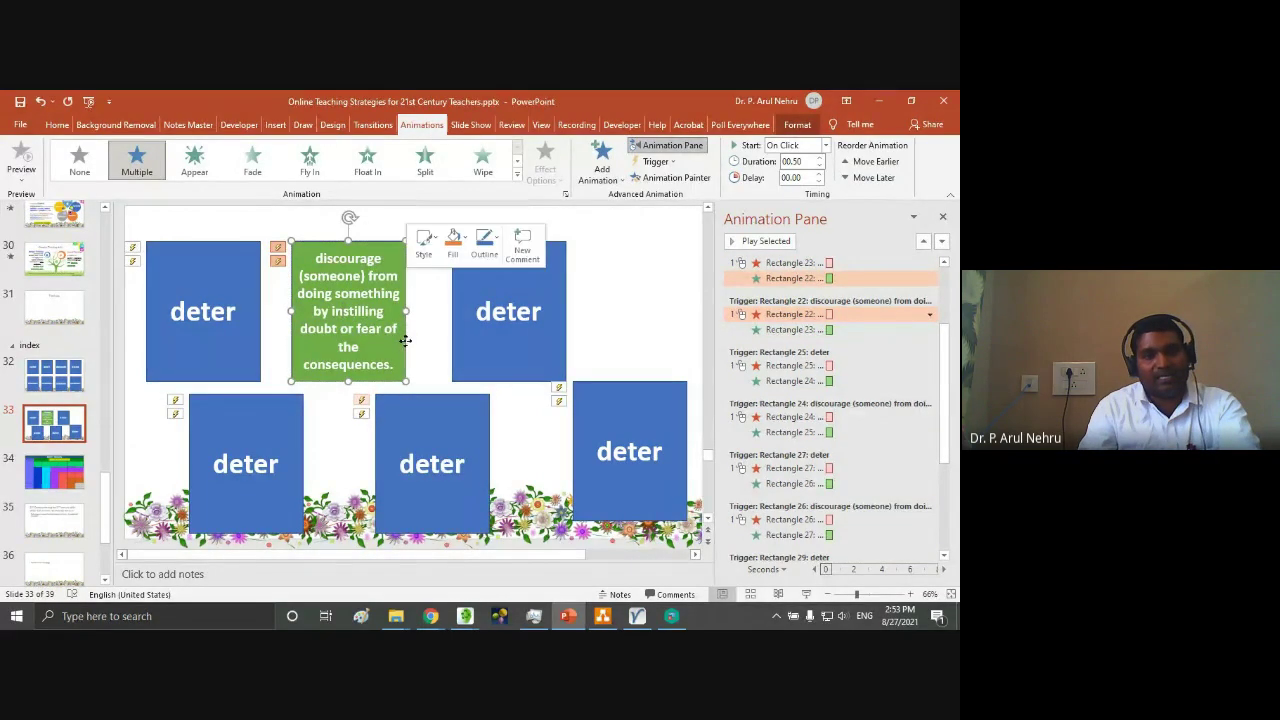
right_click(405, 340)
click(480, 428)
click(424, 358)
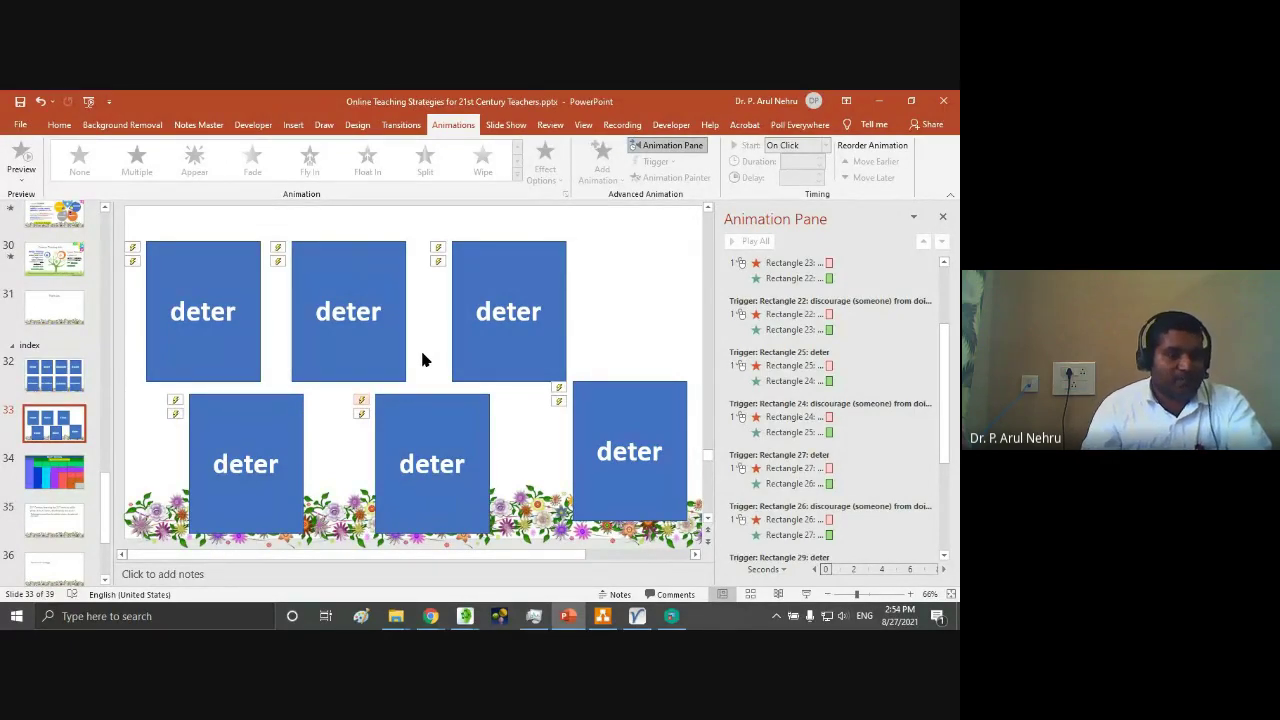
- Switch to CmapTools and open BrainStroming template 2 from My Cmaps
click(637, 616)
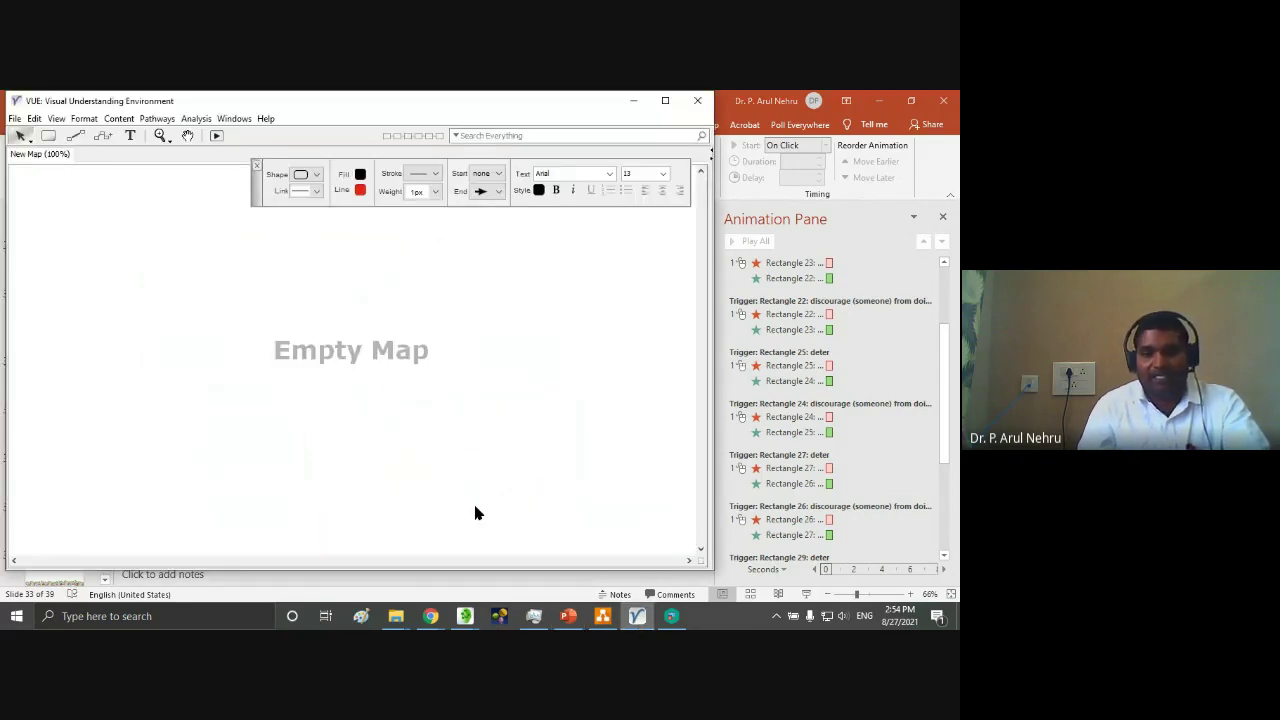
mouse_move(465, 616)
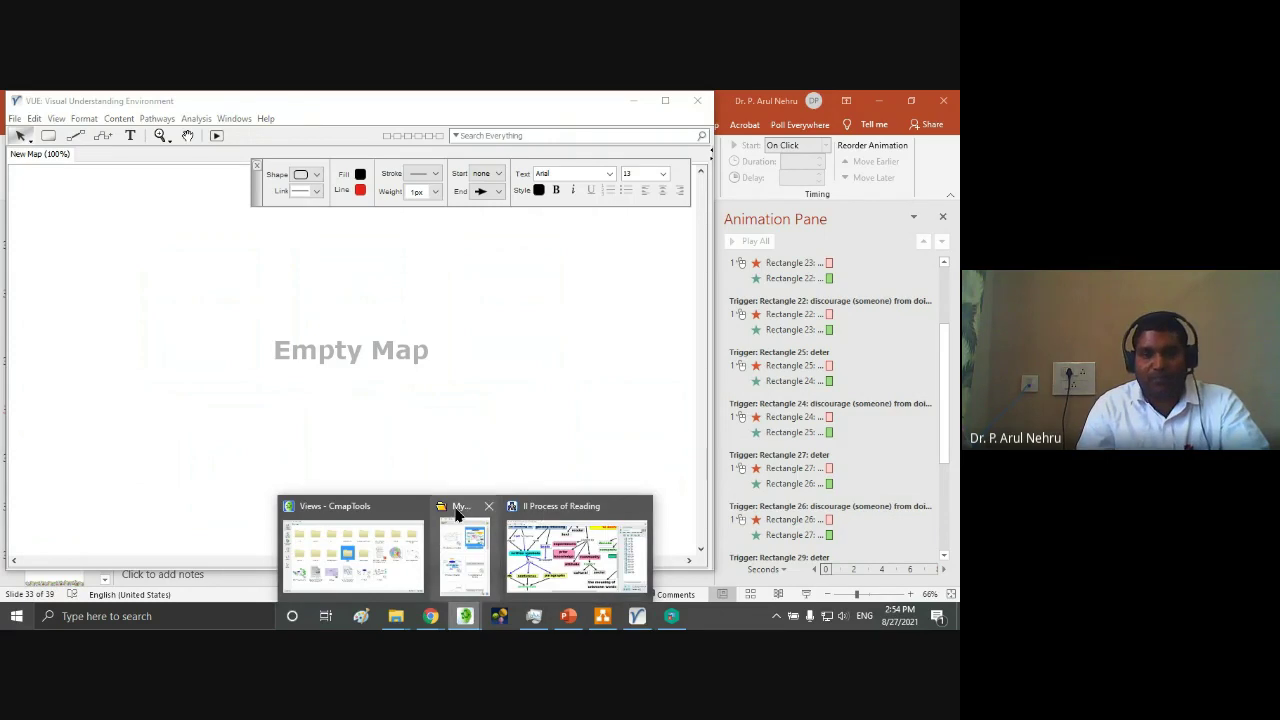
click(364, 504)
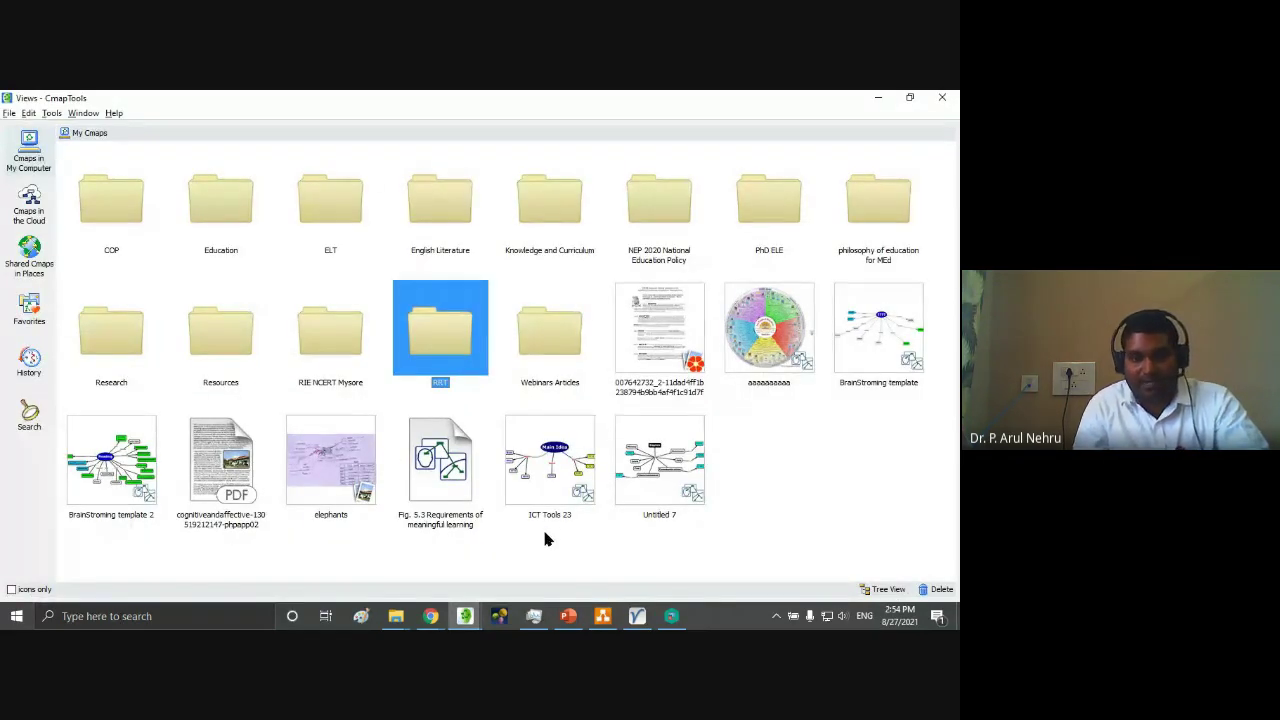
click(109, 459)
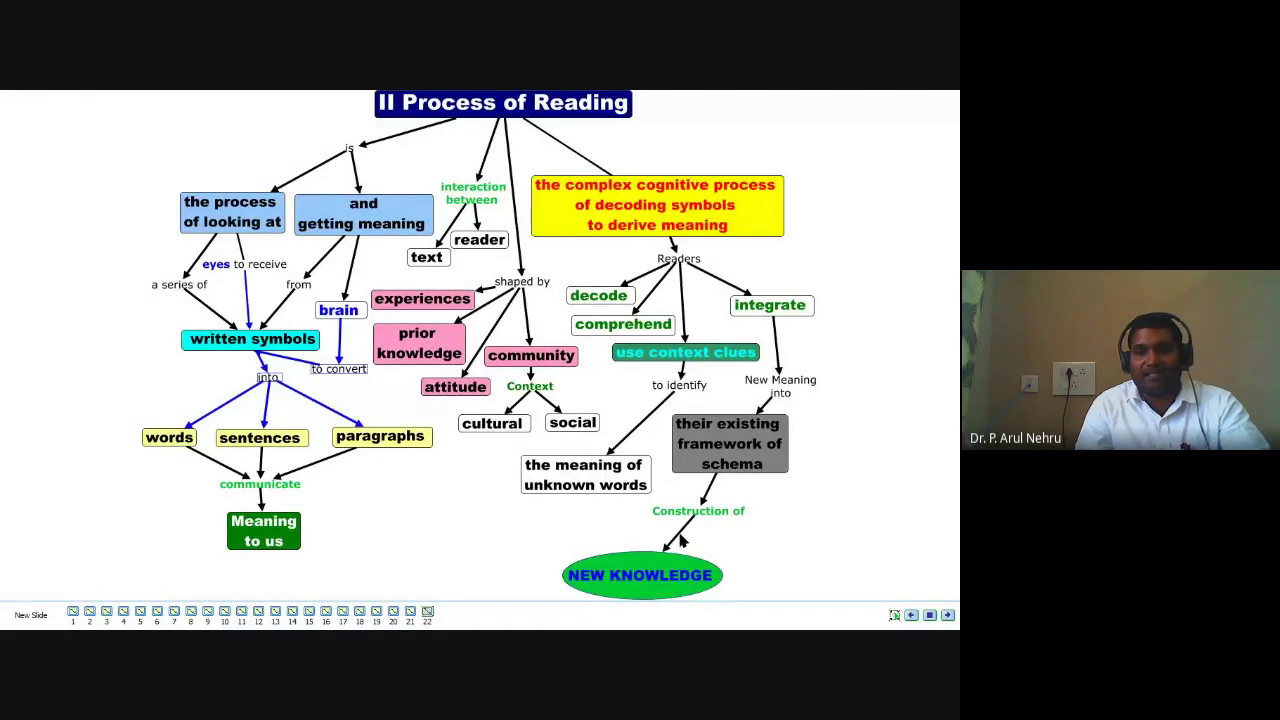
- Exit the II Process of Reading presentation, display BrainStroming template 2 and select its whole Reading map
click(935, 618)
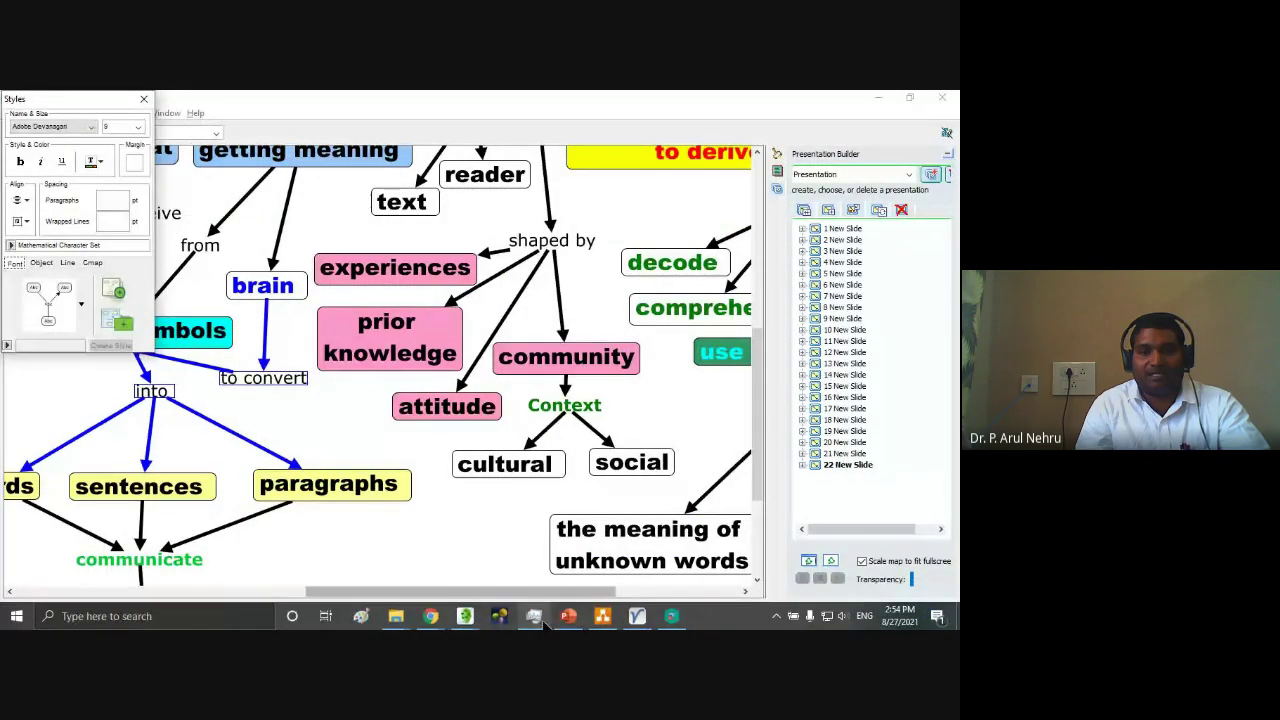
click(465, 616)
click(617, 550)
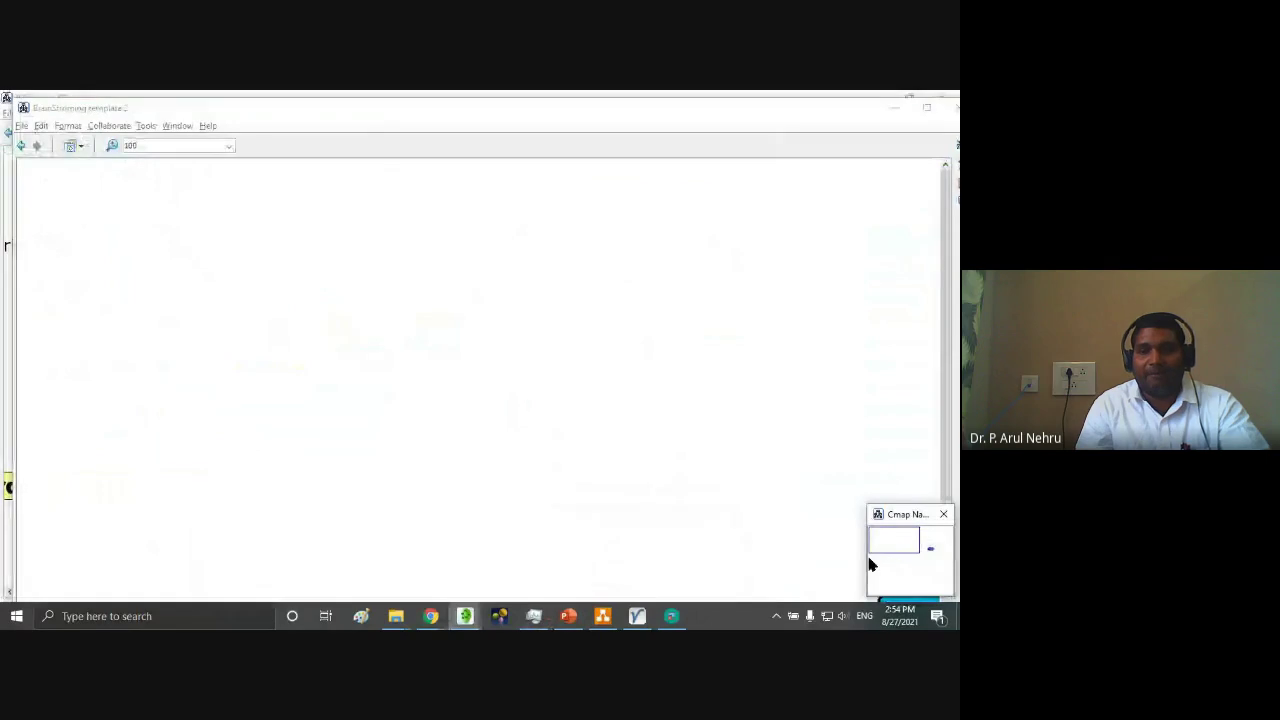
drag(918, 553, 930, 553)
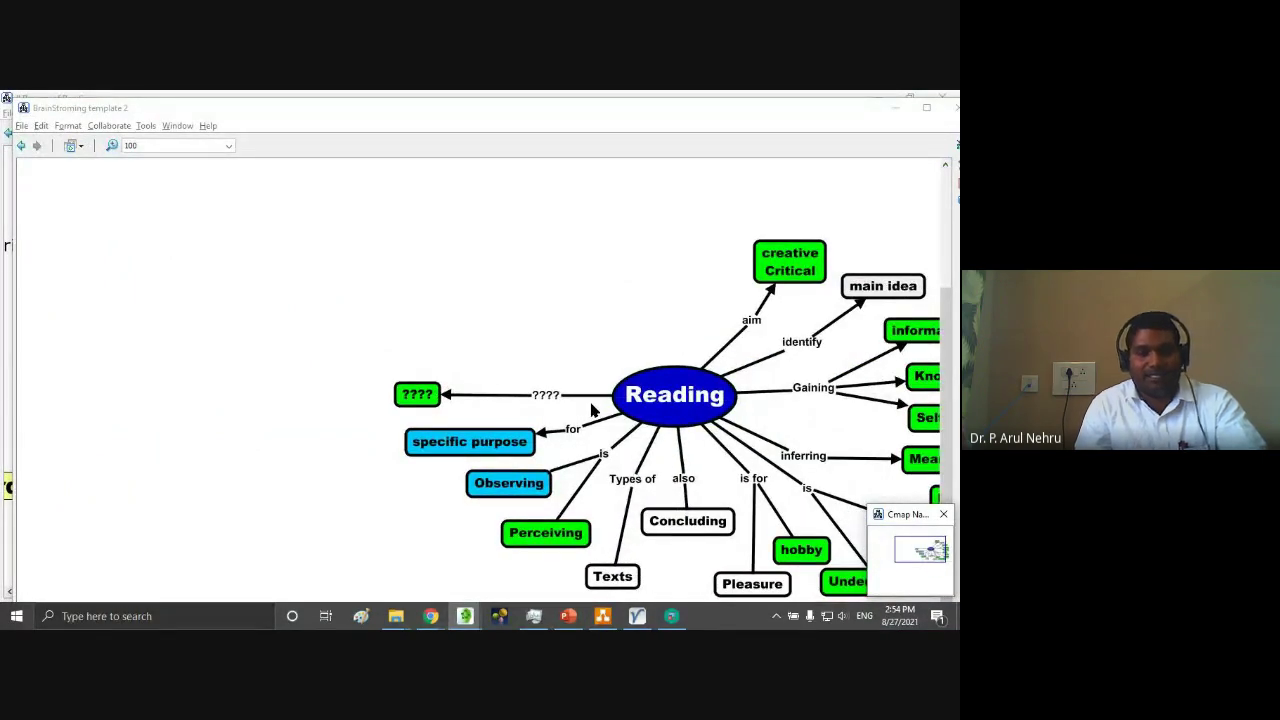
key(ctrl+a)
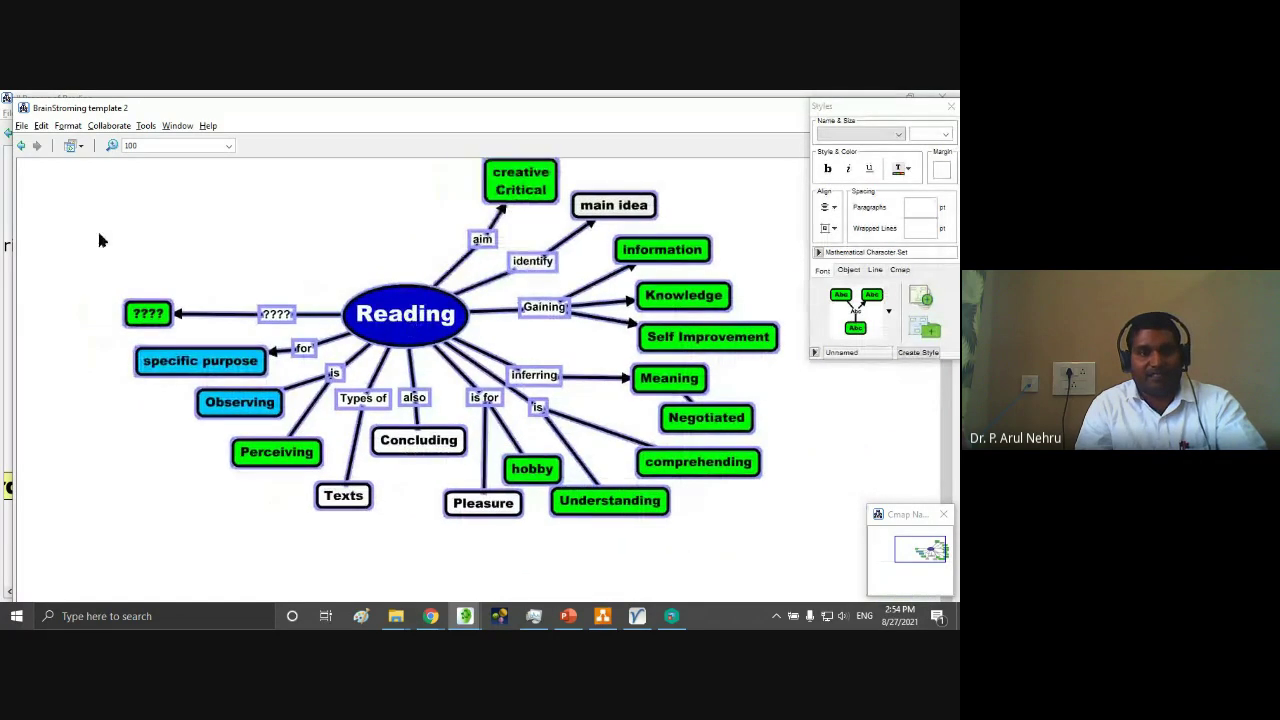
- Create a new Cmap, maximize its window and move the Styles palette clear of the window controls
click(21, 125)
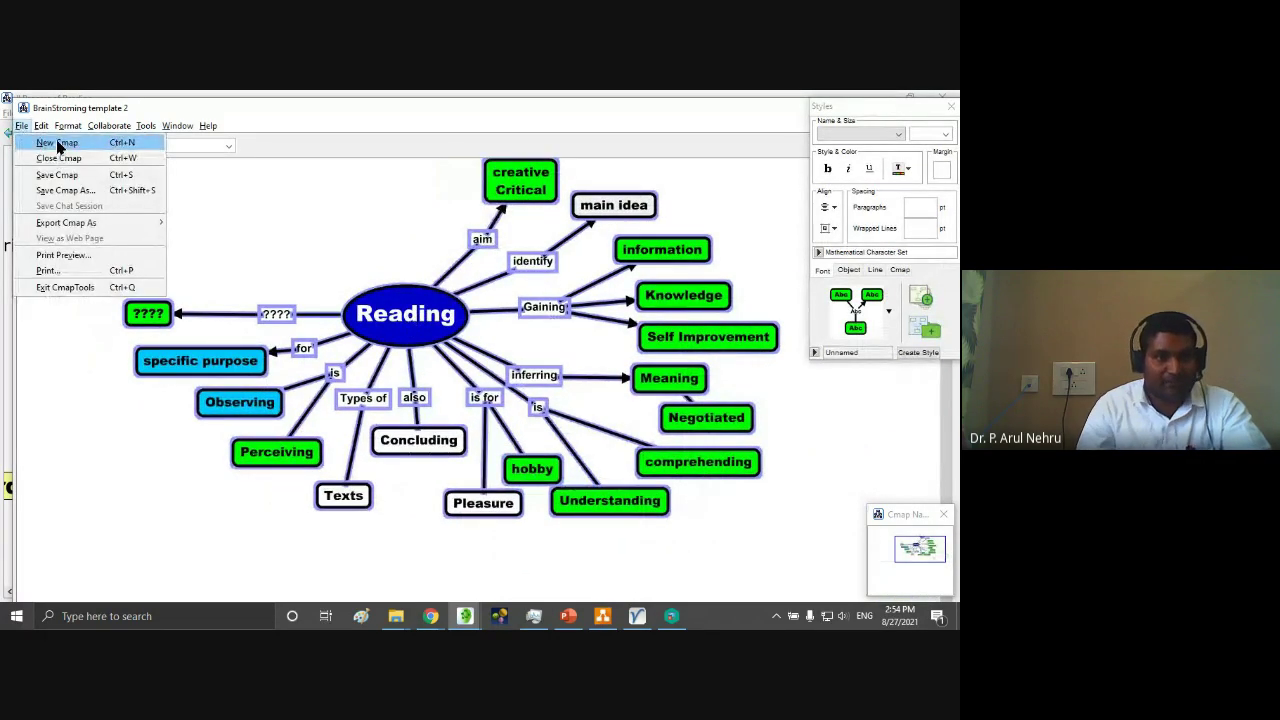
click(58, 145)
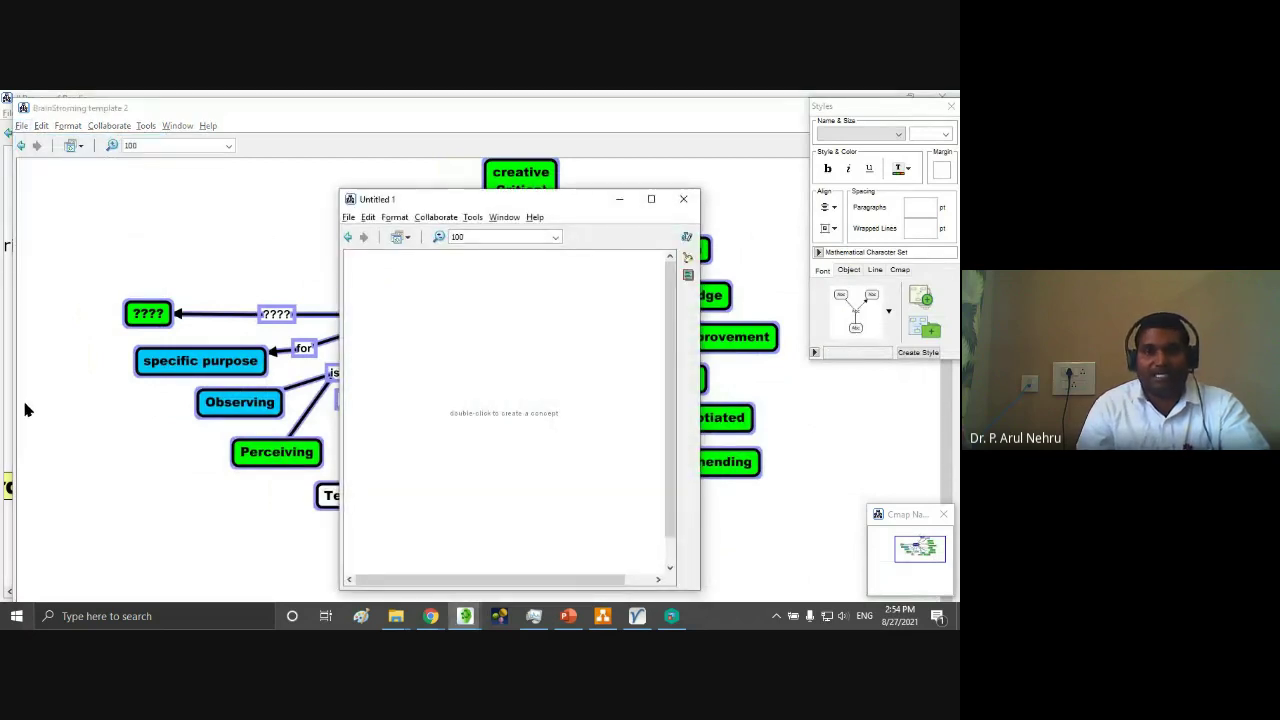
click(651, 201)
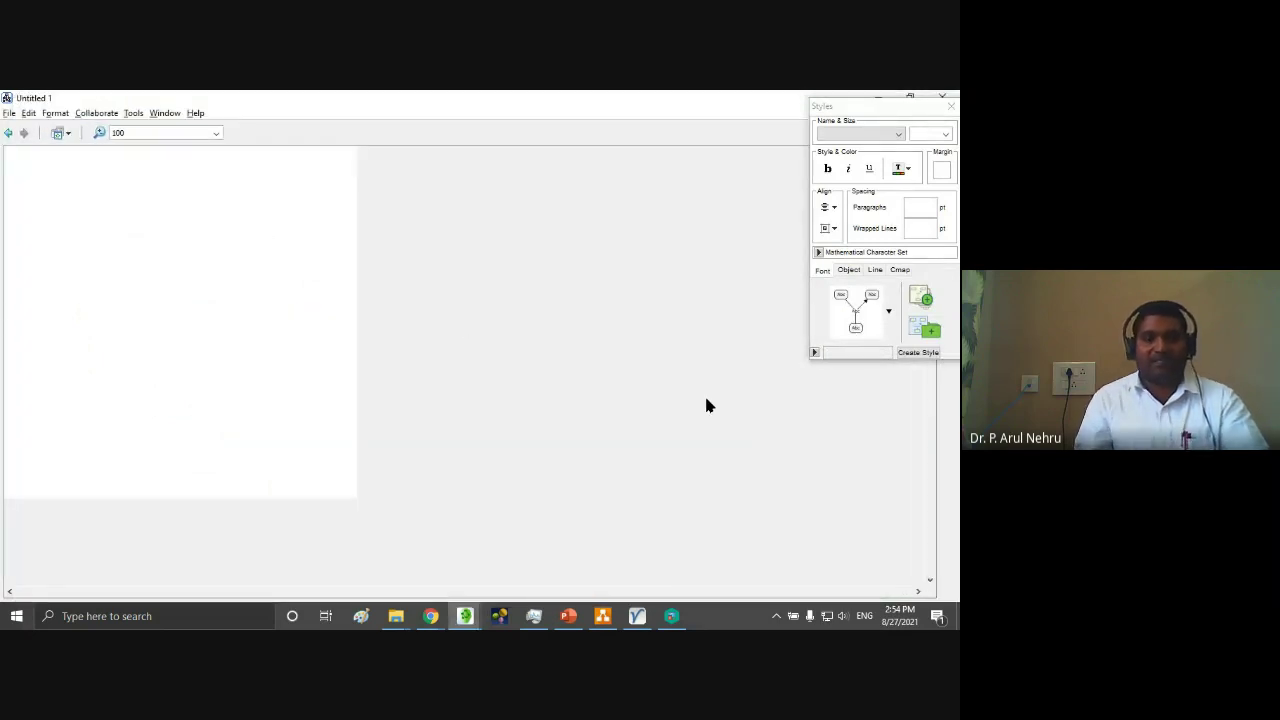
drag(927, 110, 836, 110)
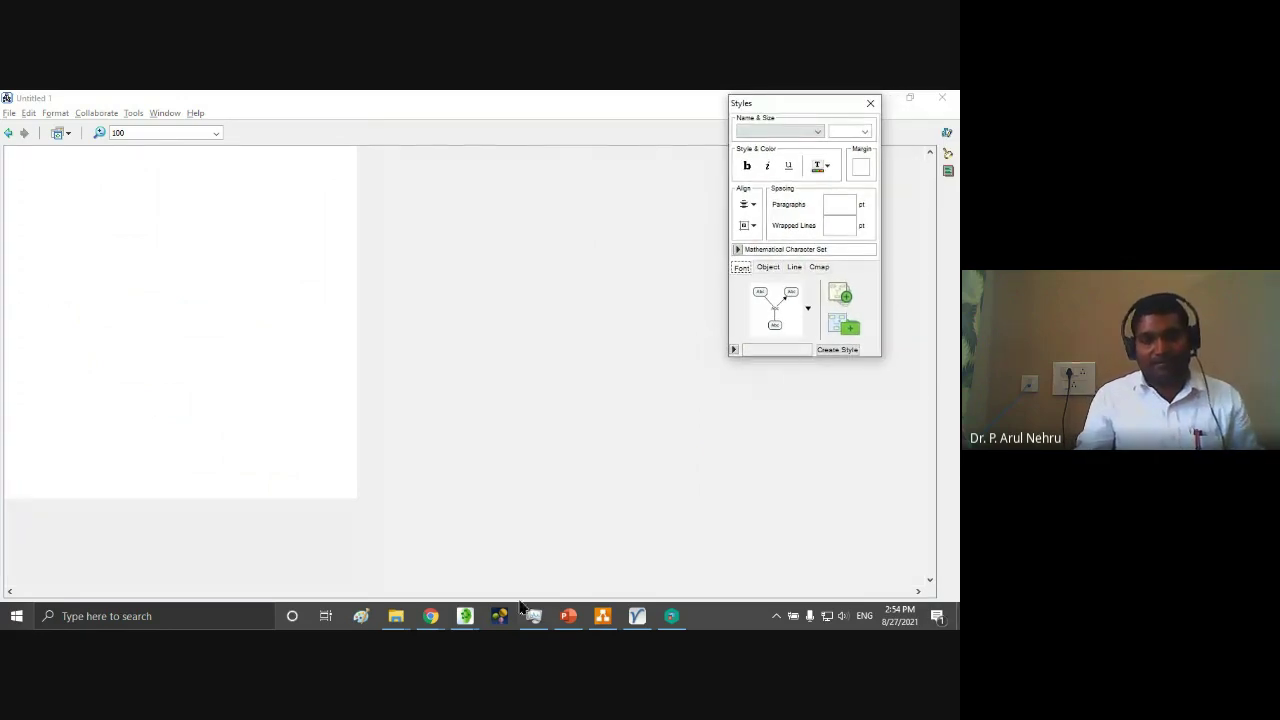
- Switch to VUE, draw a rounded-rectangle node without a label in the upper part of the empty map, and widen it leftward
click(603, 616)
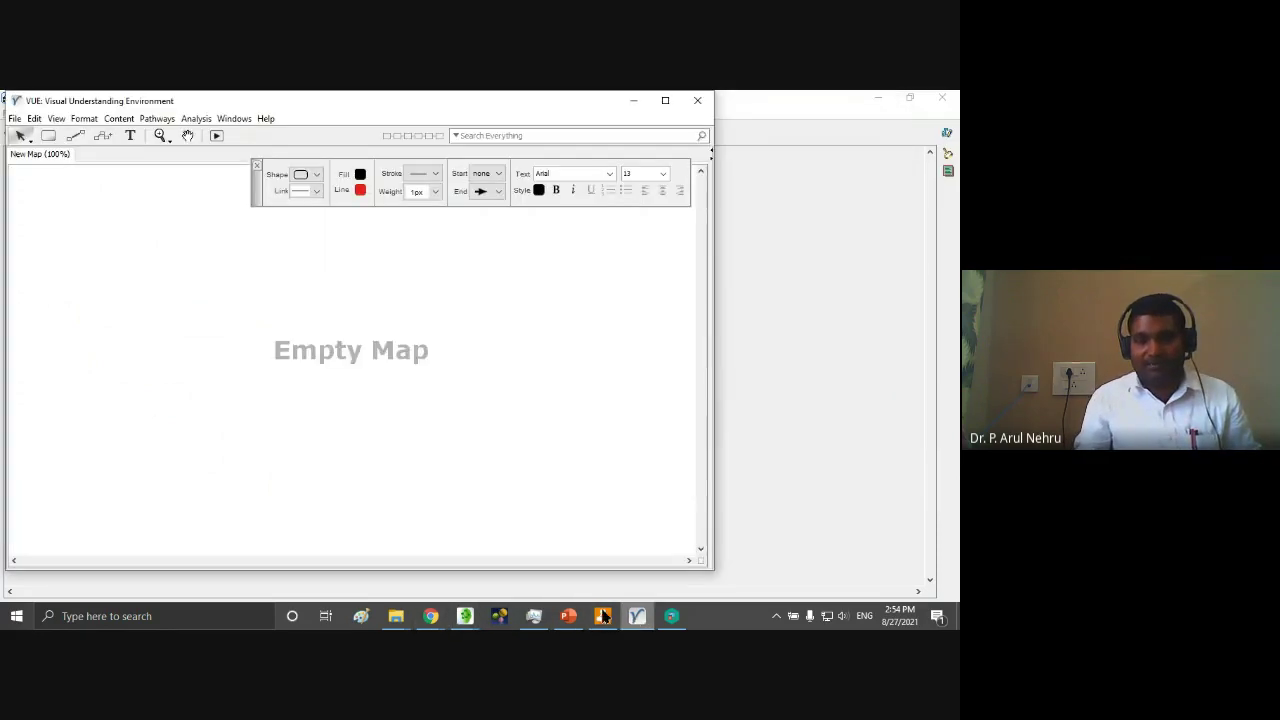
click(303, 176)
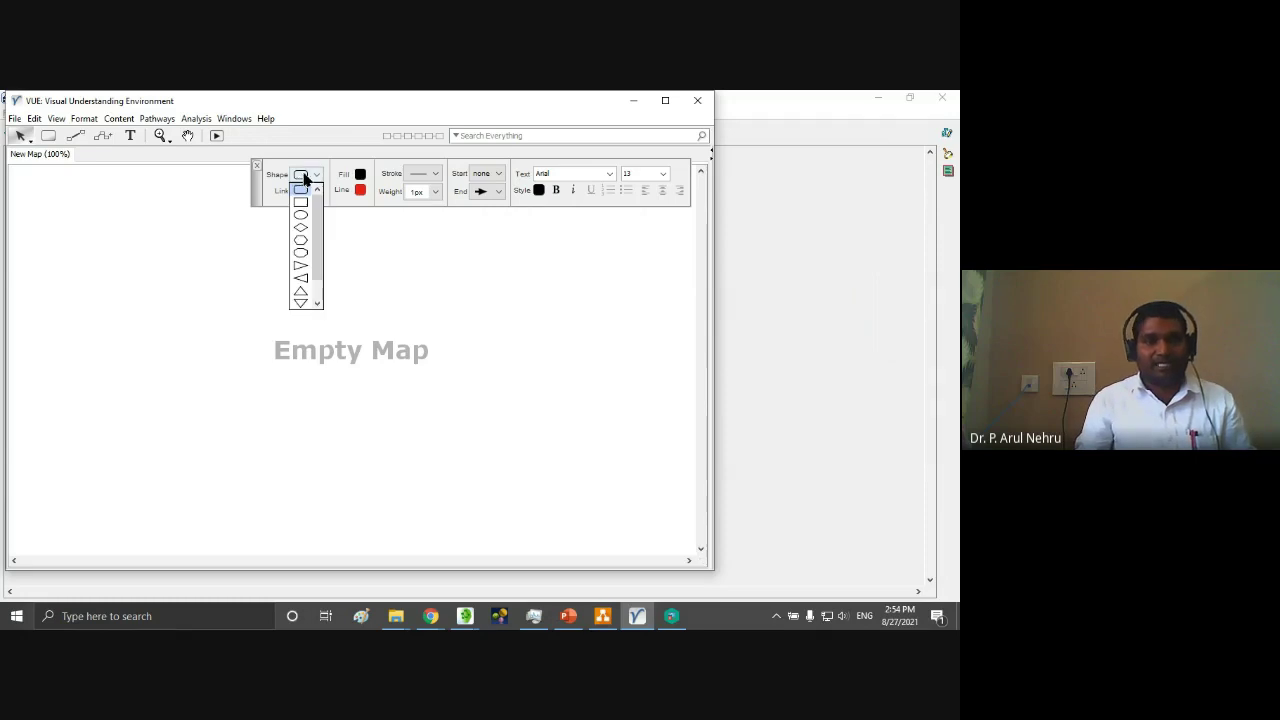
click(302, 186)
drag(247, 298, 370, 390)
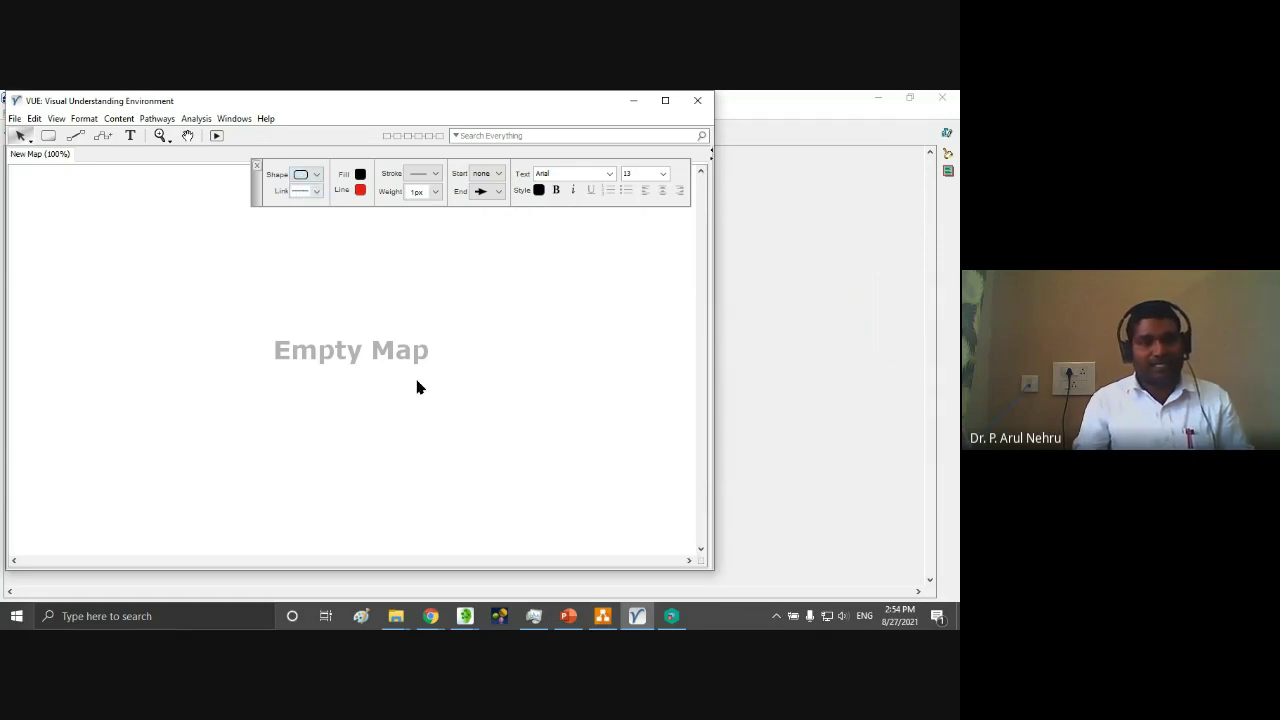
click(48, 135)
drag(267, 328, 370, 300)
key(BackSpace)
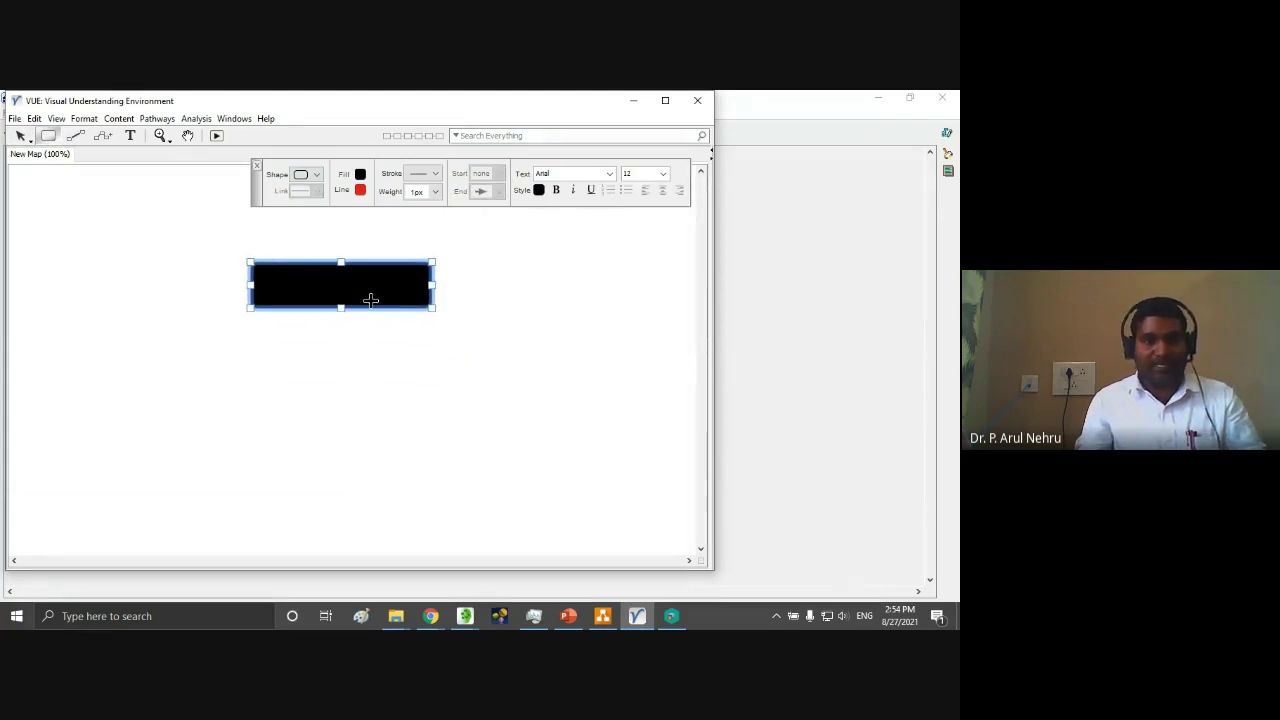
click(77, 135)
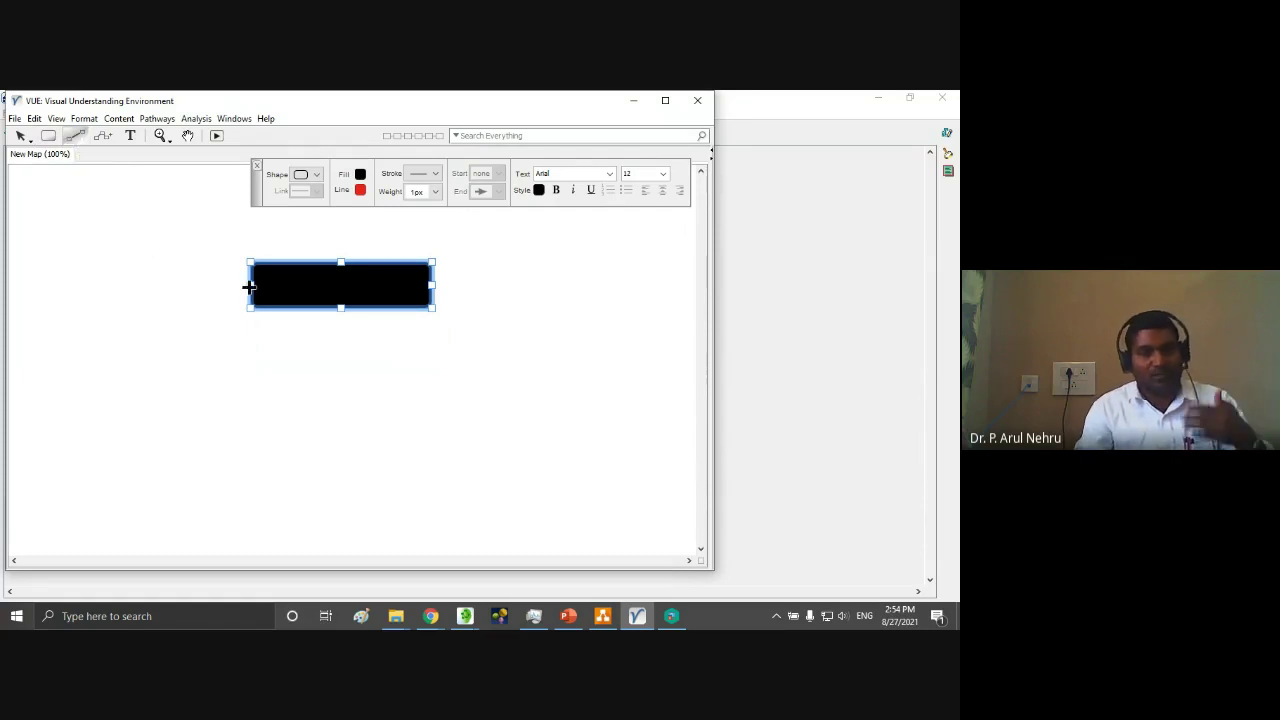
drag(251, 285, 213, 340)
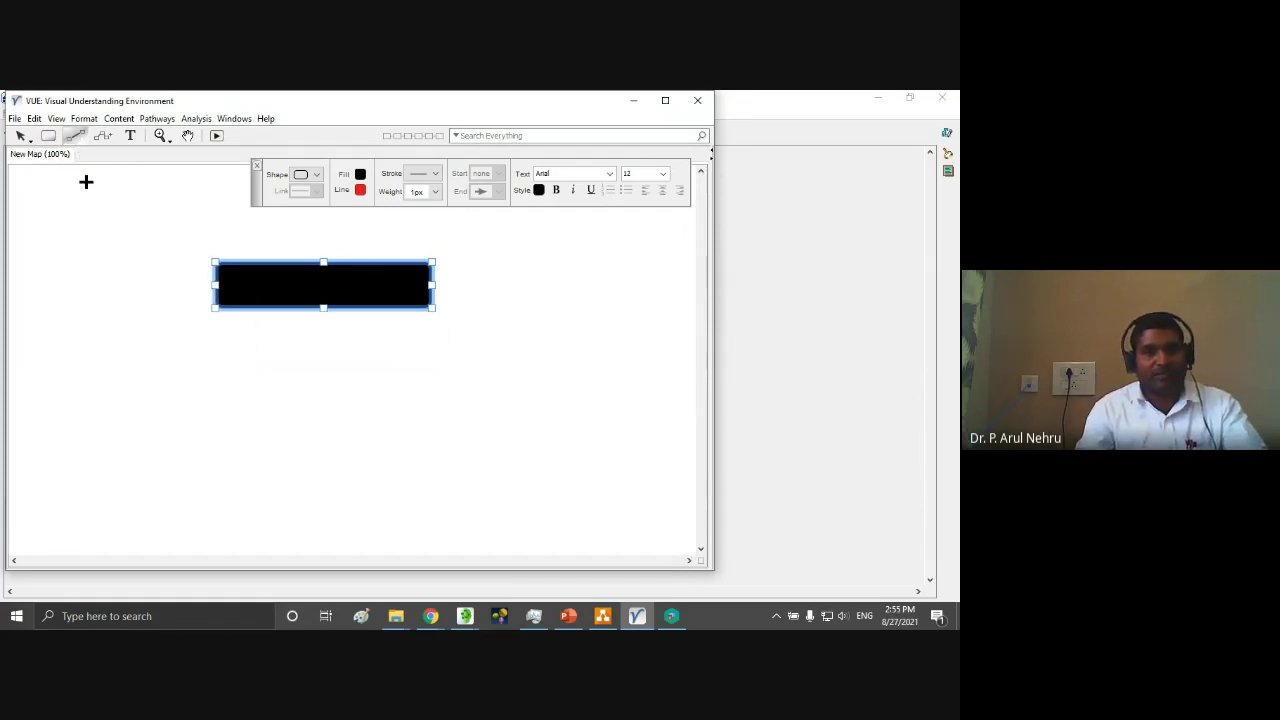
- Add a row of three nodes below the main node and a fourth, smaller node beneath that row
click(47, 140)
drag(96, 363, 234, 418)
drag(309, 358, 497, 420)
drag(577, 360, 681, 420)
drag(181, 459, 296, 502)
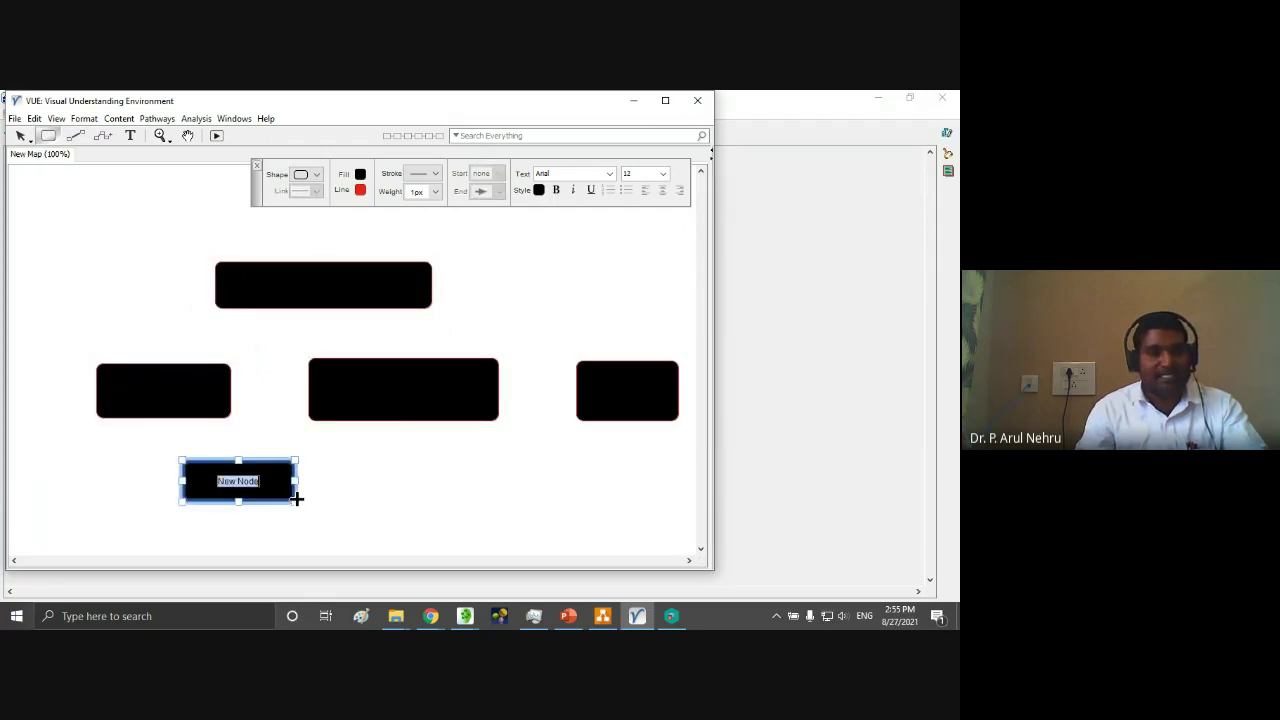
- Link the main node to the three nodes below it, and link the middle node to the lowest node
click(75, 136)
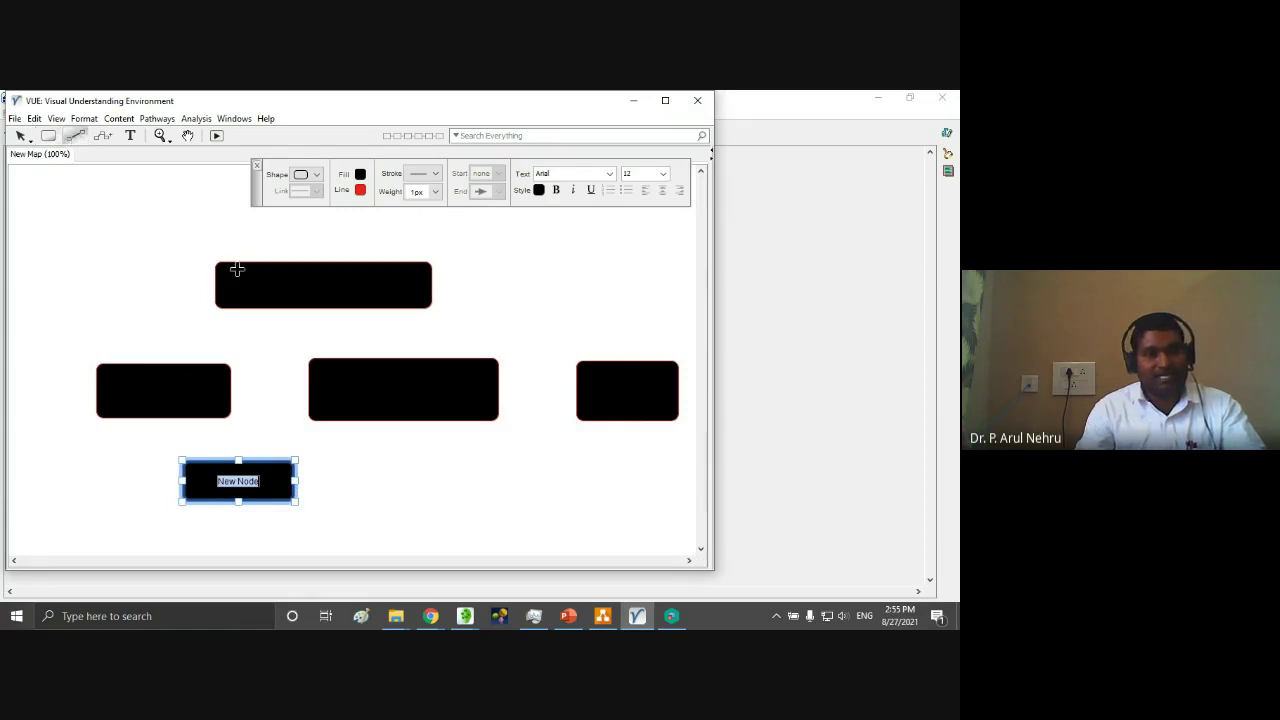
drag(238, 271, 201, 357)
drag(289, 302, 369, 383)
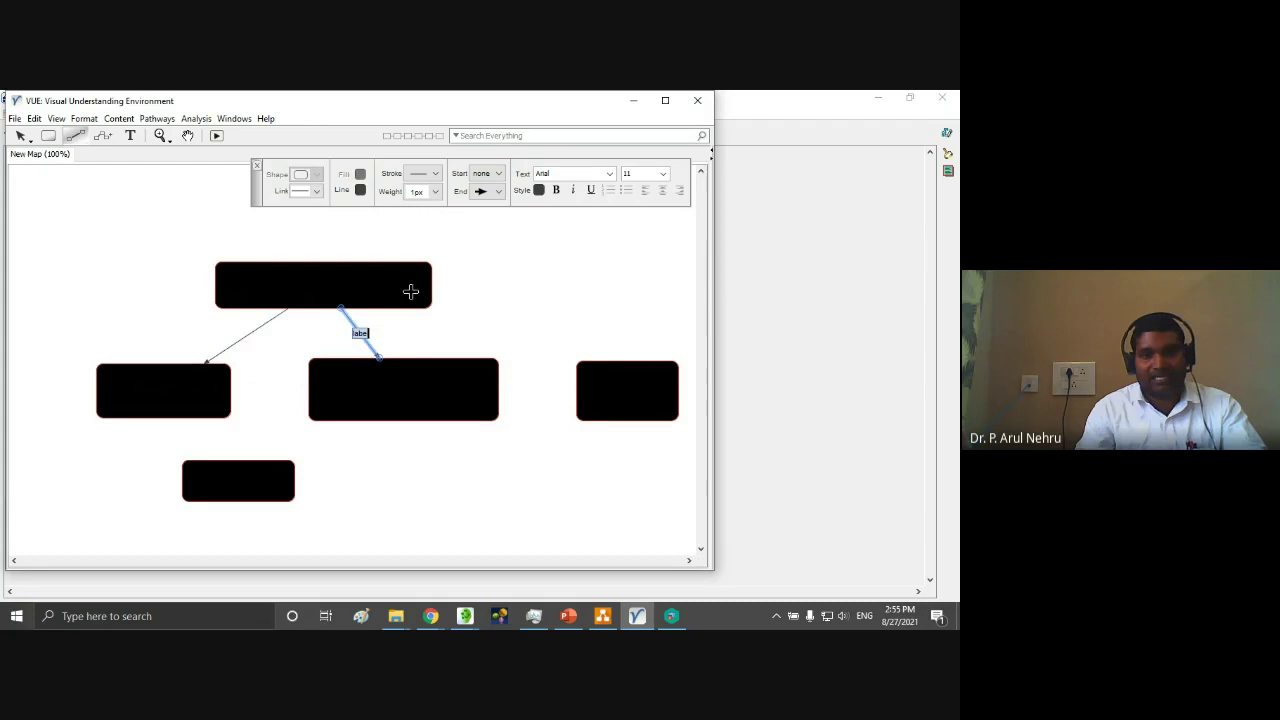
drag(411, 291, 609, 378)
drag(346, 420, 289, 472)
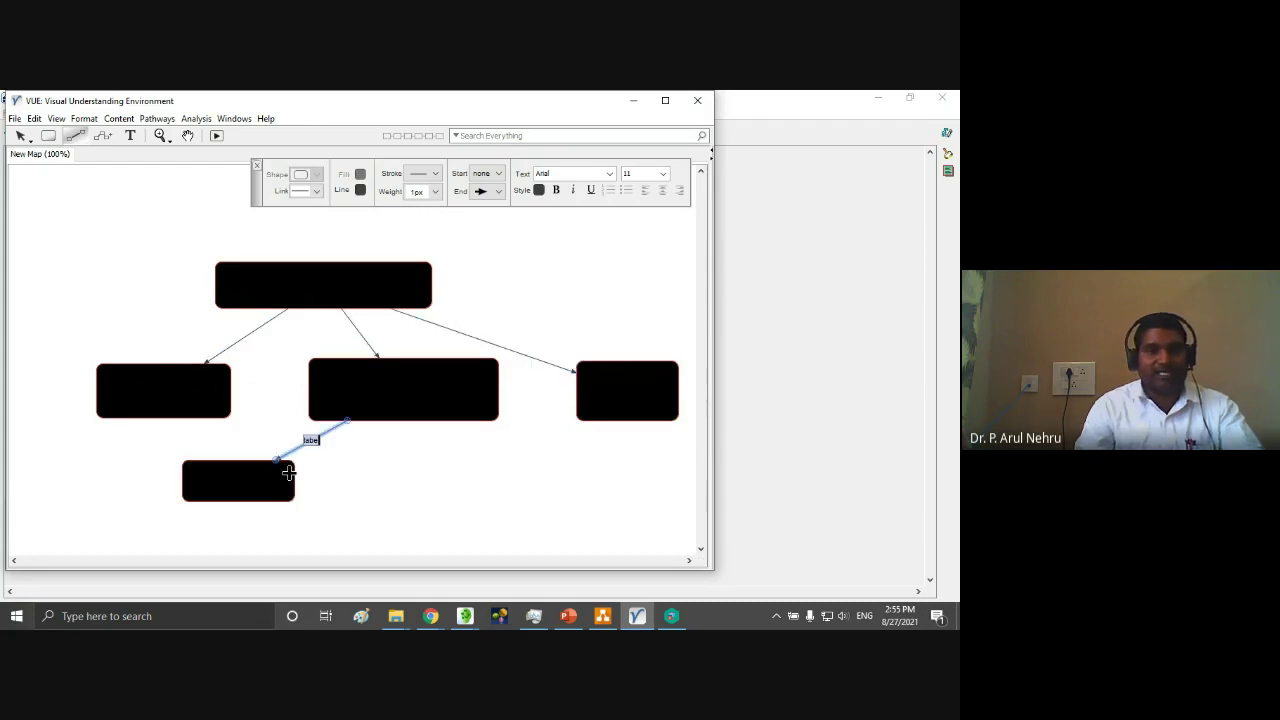
click(442, 501)
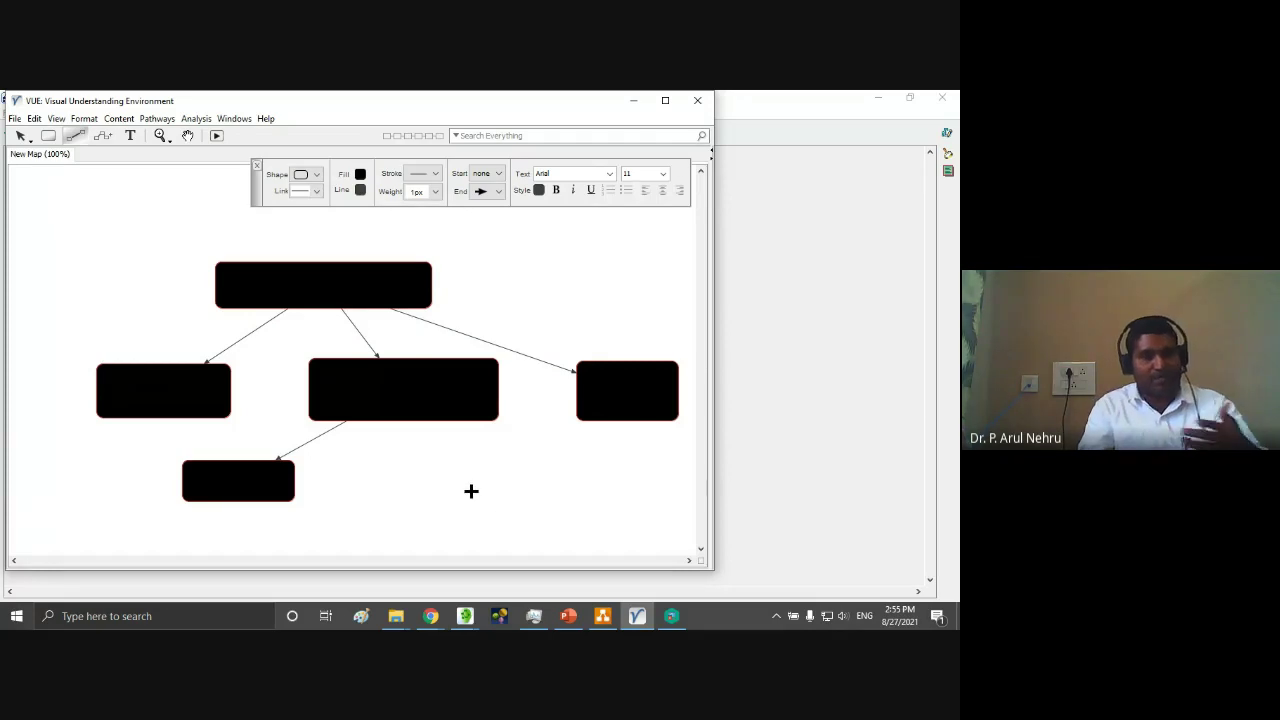
- Switch to the II Process of Reading map in CmapTools and review its available window and tool commands
click(465, 616)
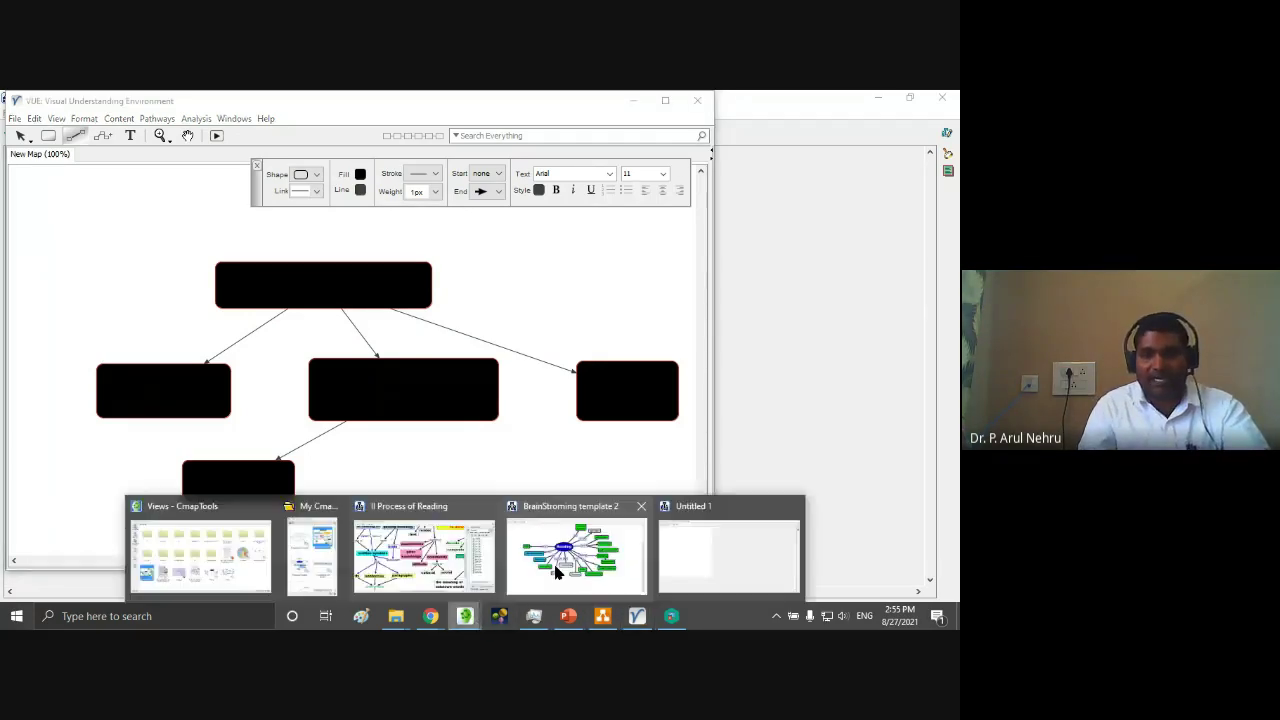
click(424, 555)
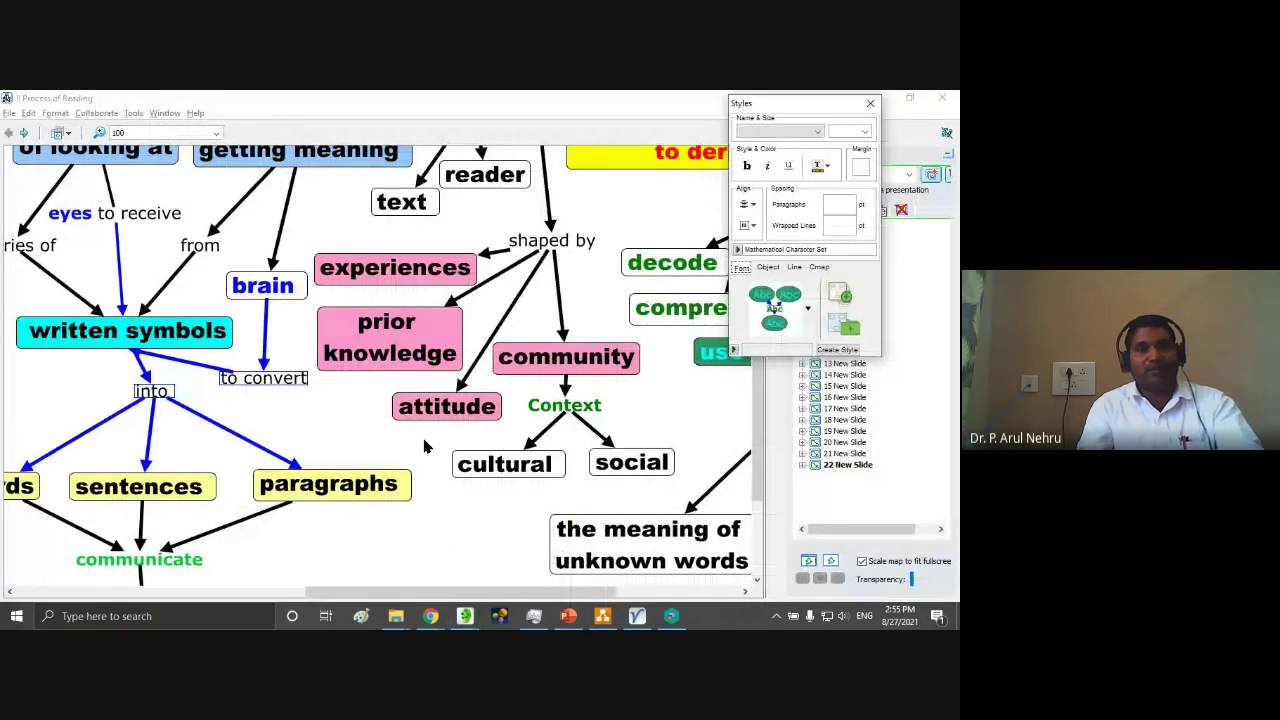
scroll(424, 446, up, 1)
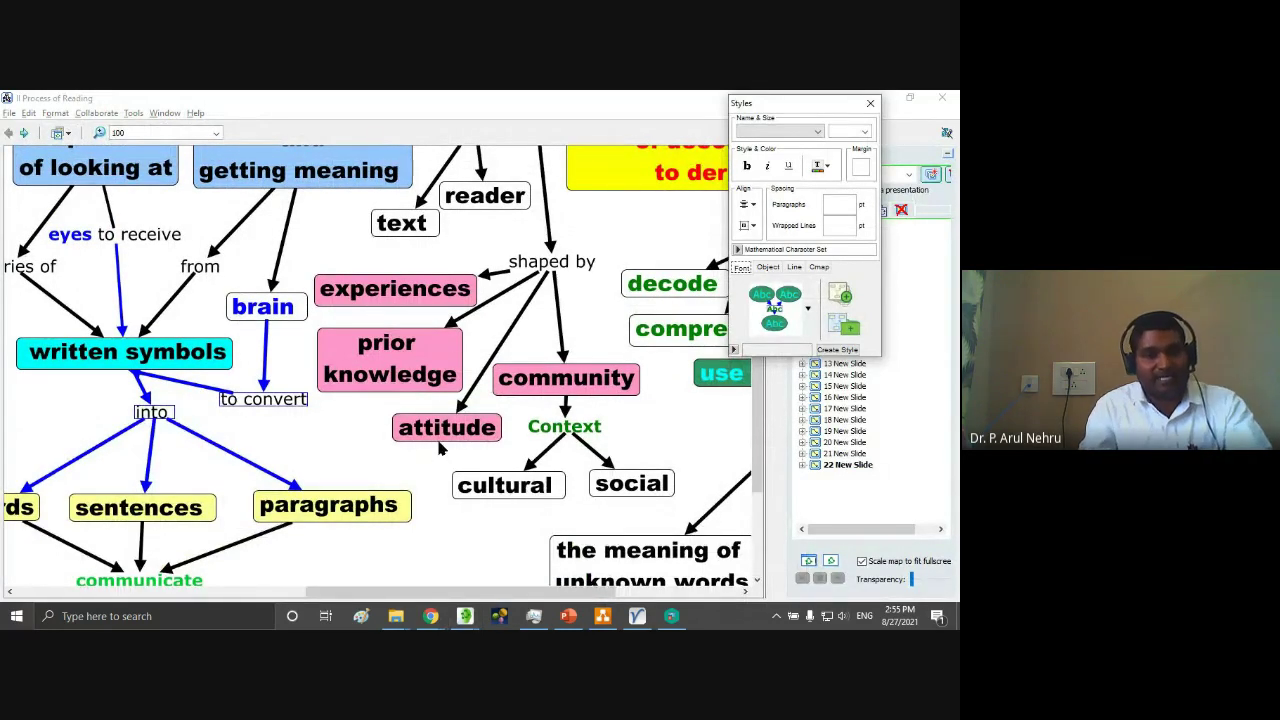
click(172, 116)
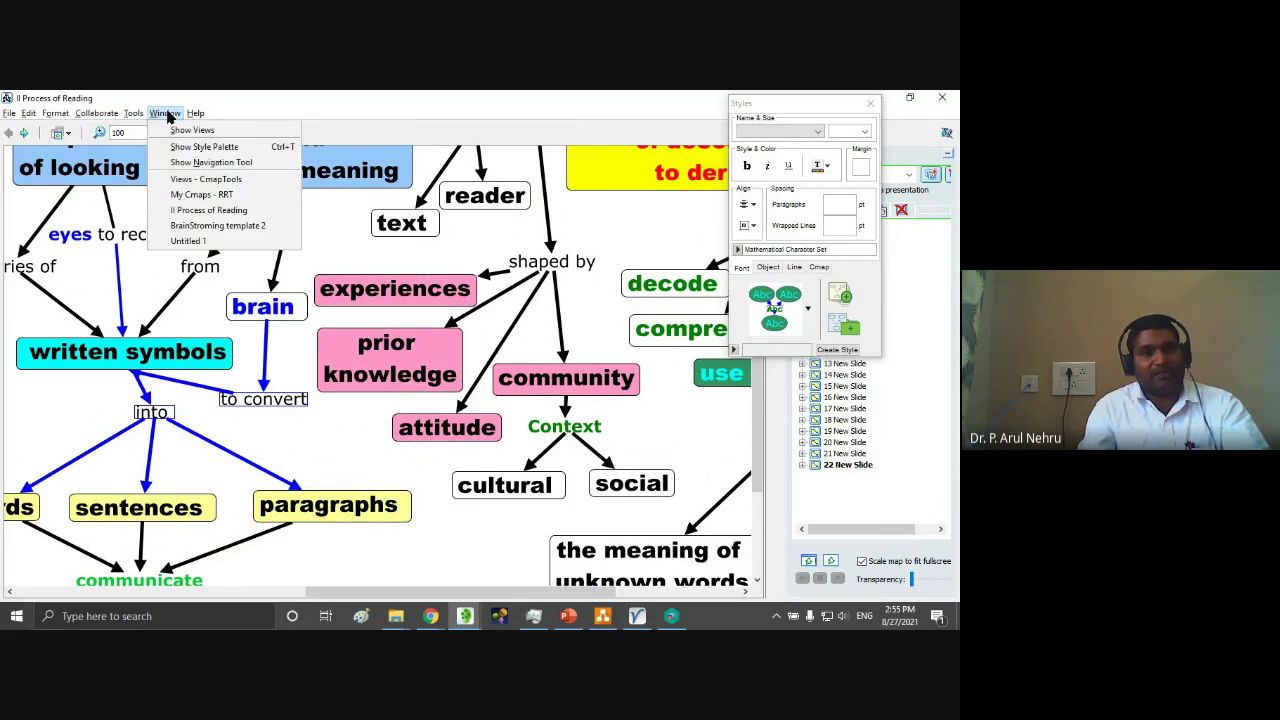
mouse_move(132, 116)
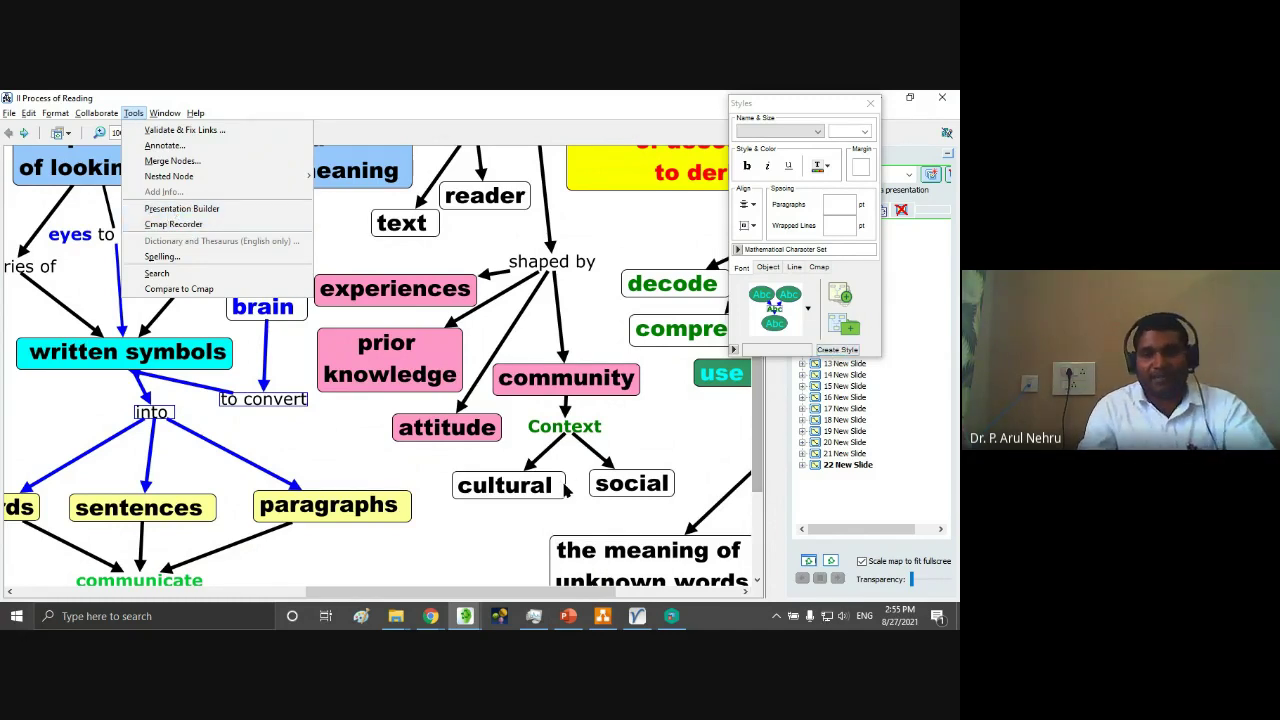
- Return to the blank Untitled 1 map, add a concept labelled "Topi" and move it to the middle of the canvas
click(470, 619)
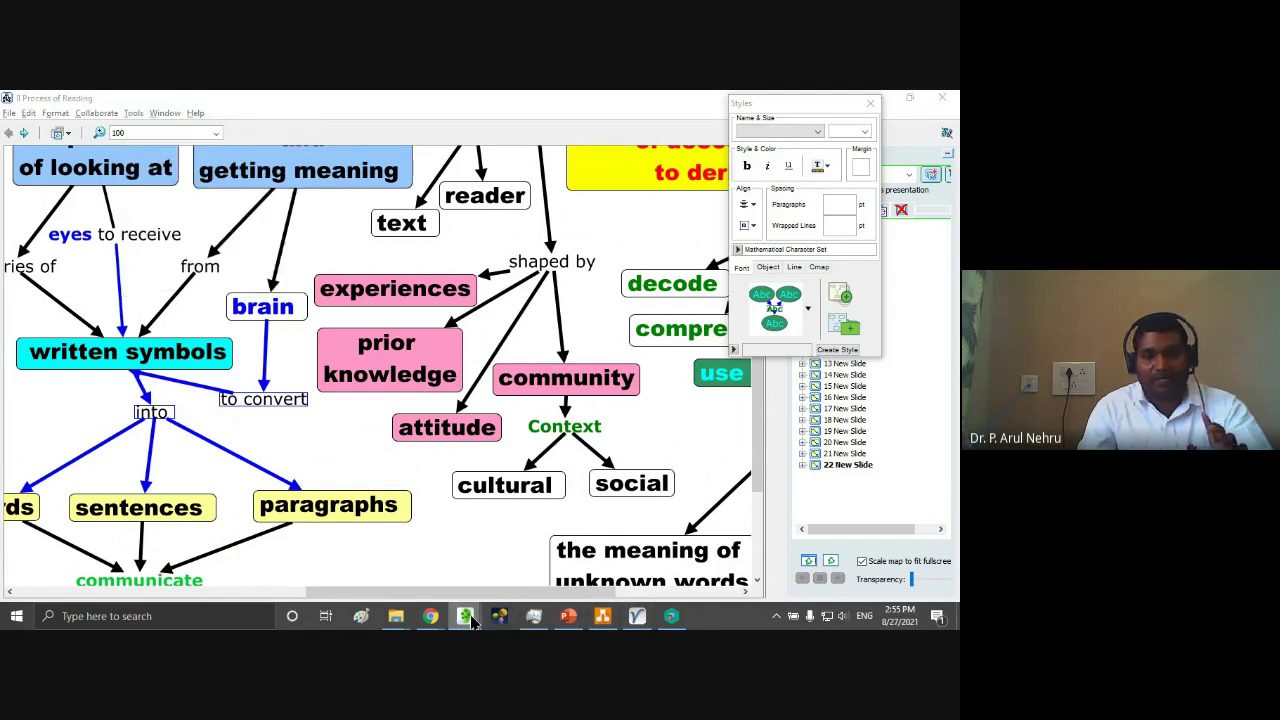
mouse_move(474, 622)
click(728, 555)
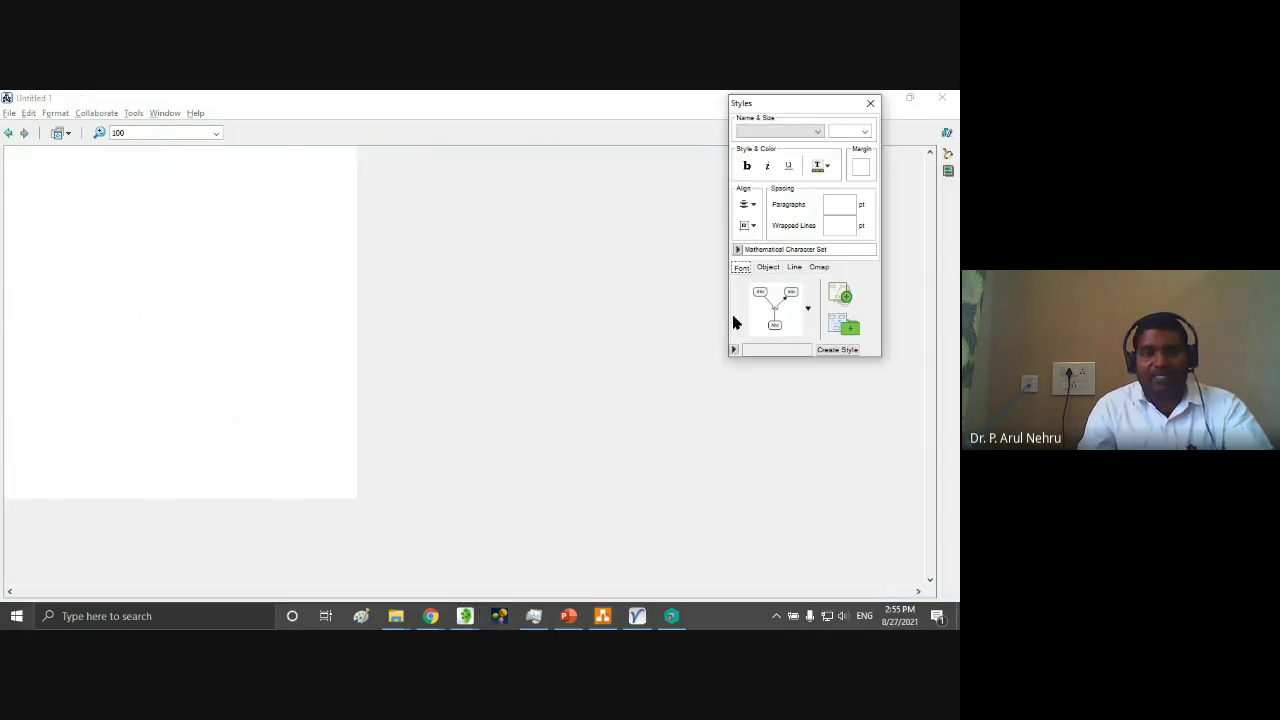
click(40, 168)
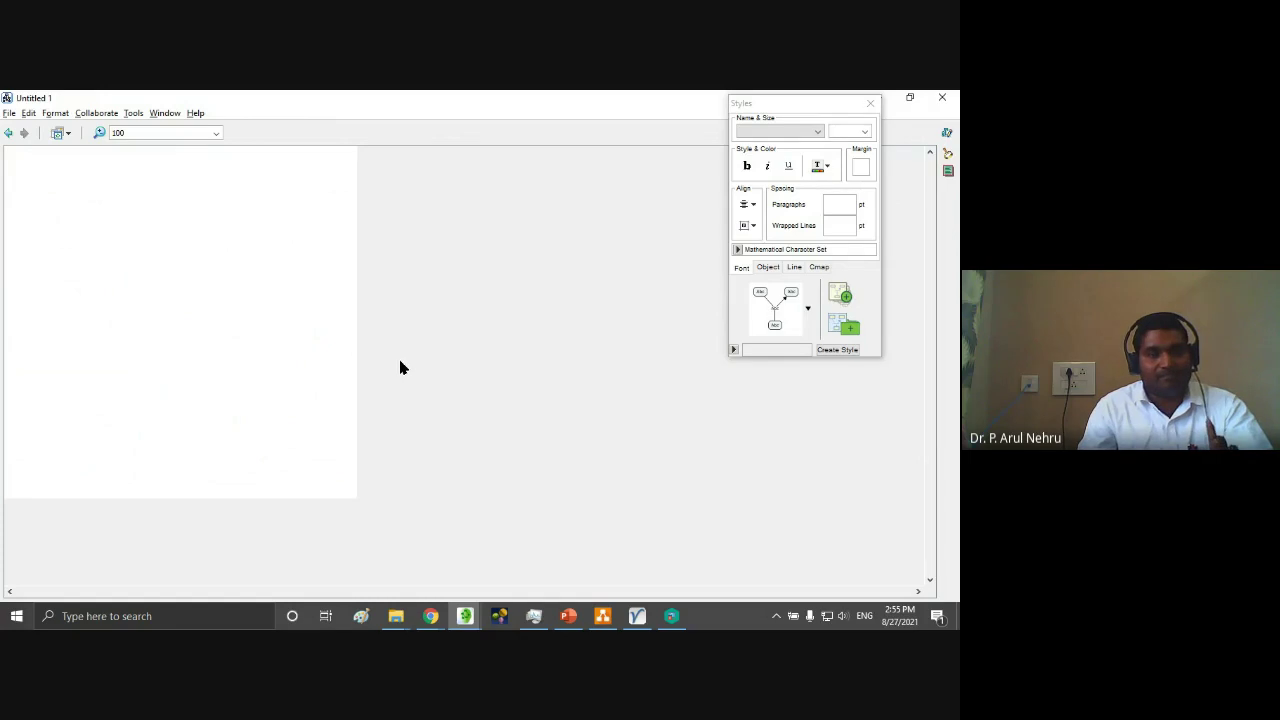
double_click(266, 342)
drag(277, 344, 445, 317)
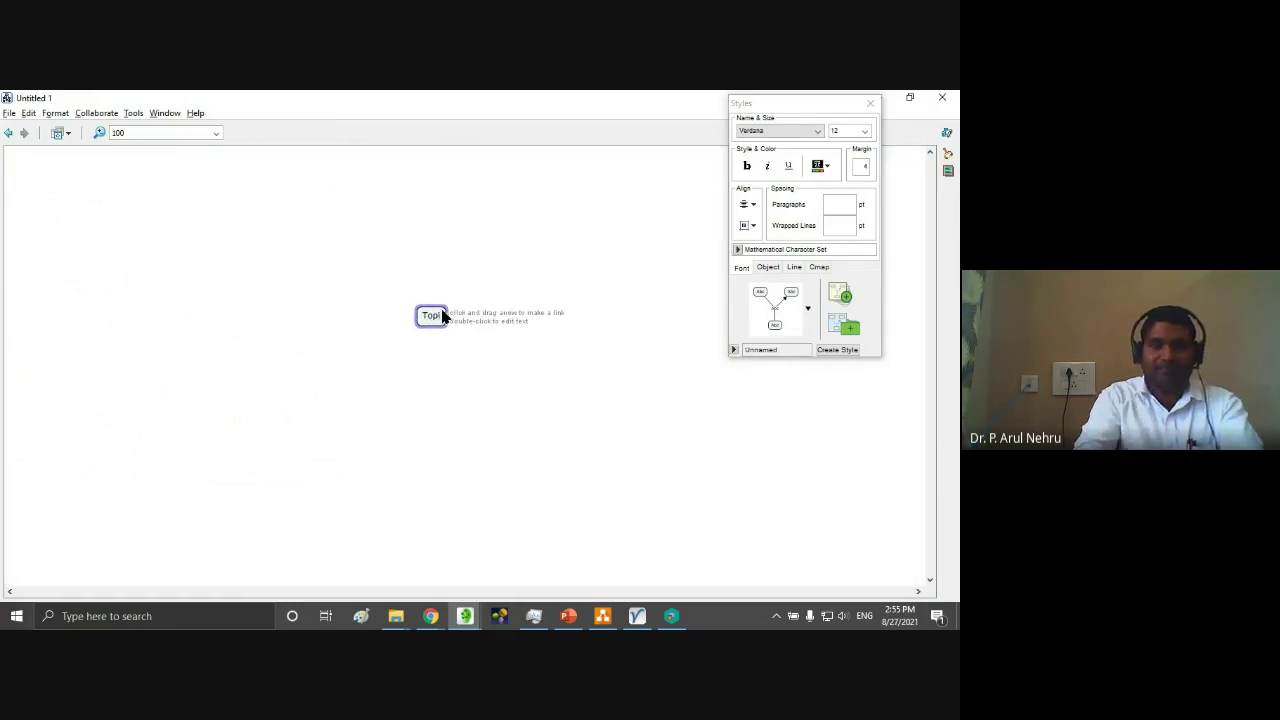
- Complete the "Topic" label and branch a concept labelled "ICT" from it with the linking phrase "Tools"
click(449, 396)
click(432, 322)
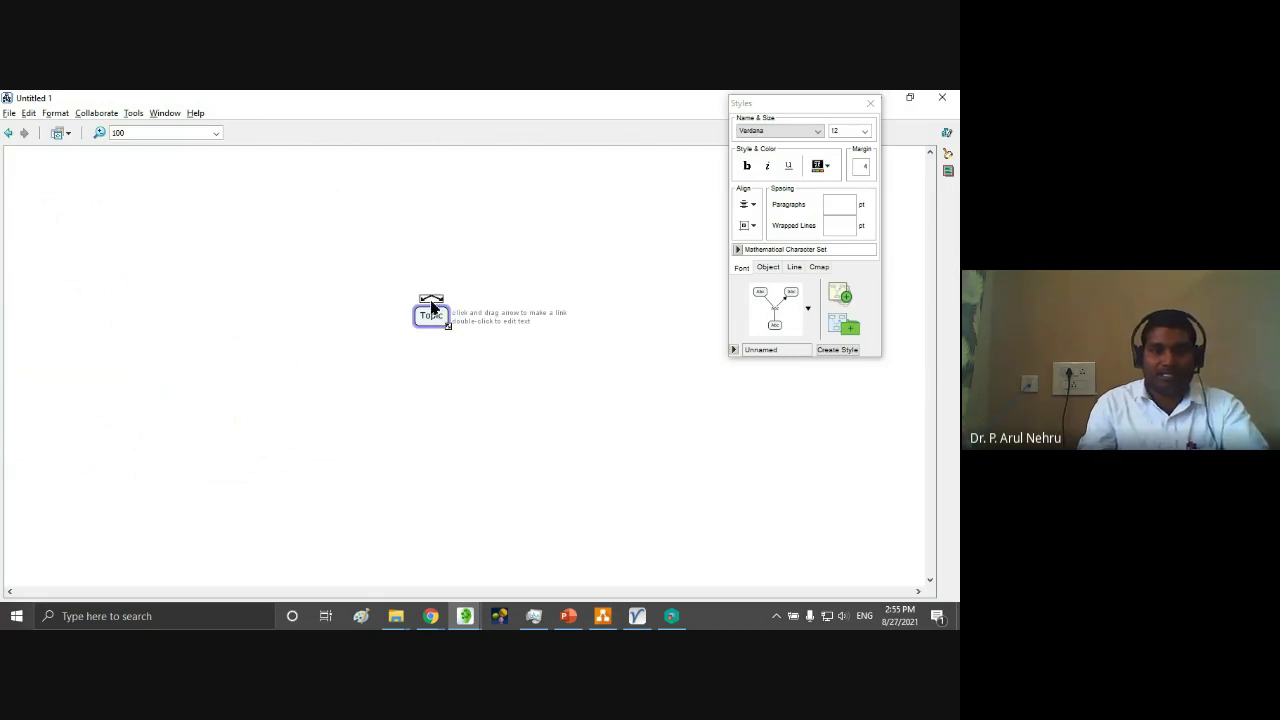
drag(432, 307, 315, 360)
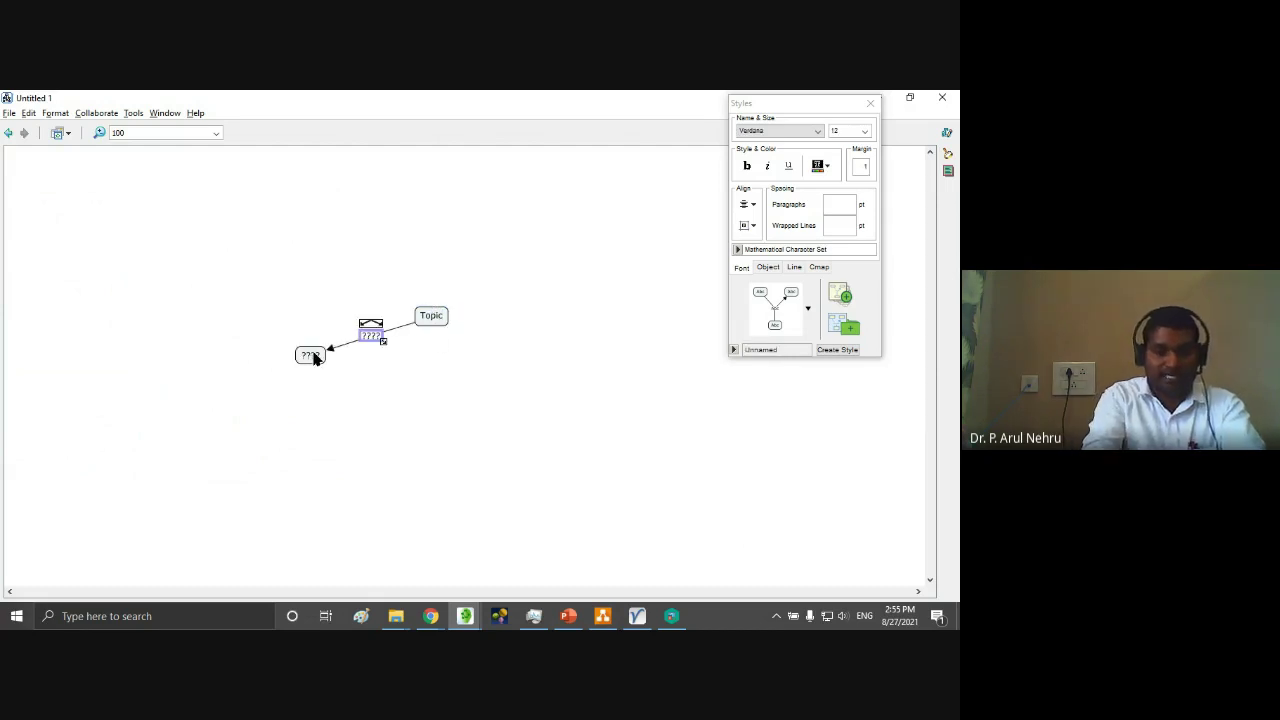
text(is)
key(BackSpace)
key(BackSpace)
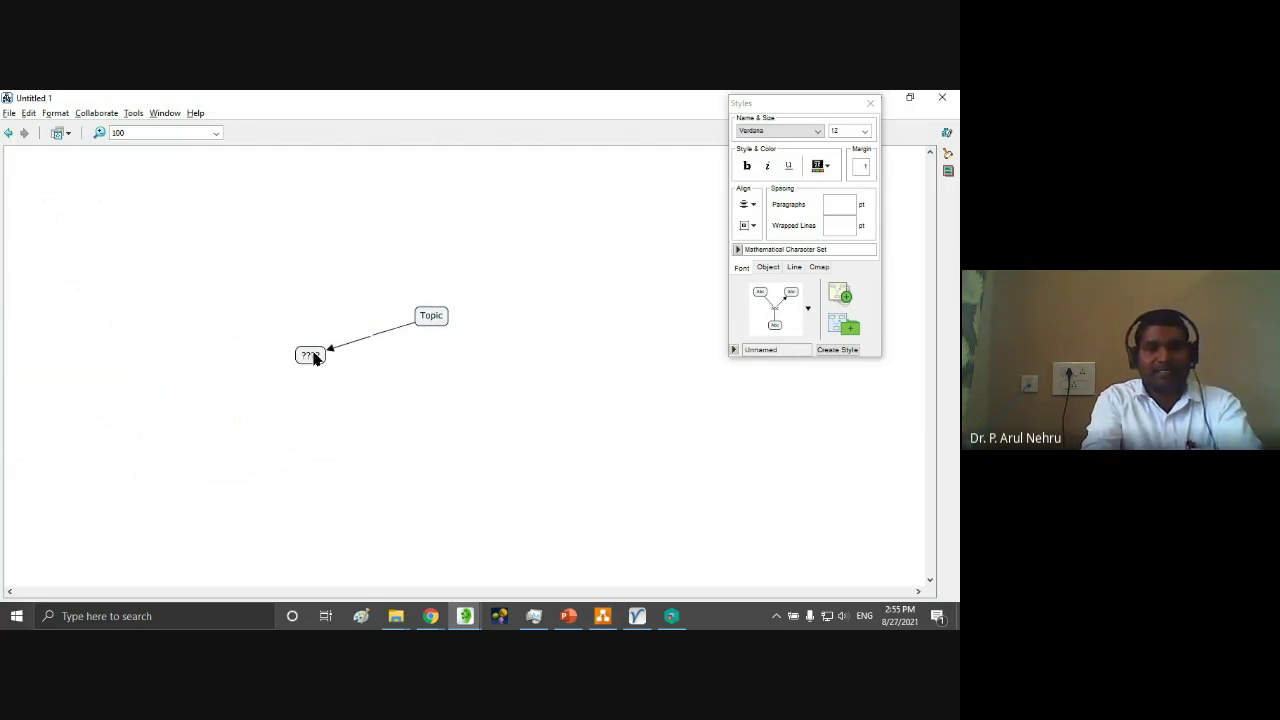
text(Tools)
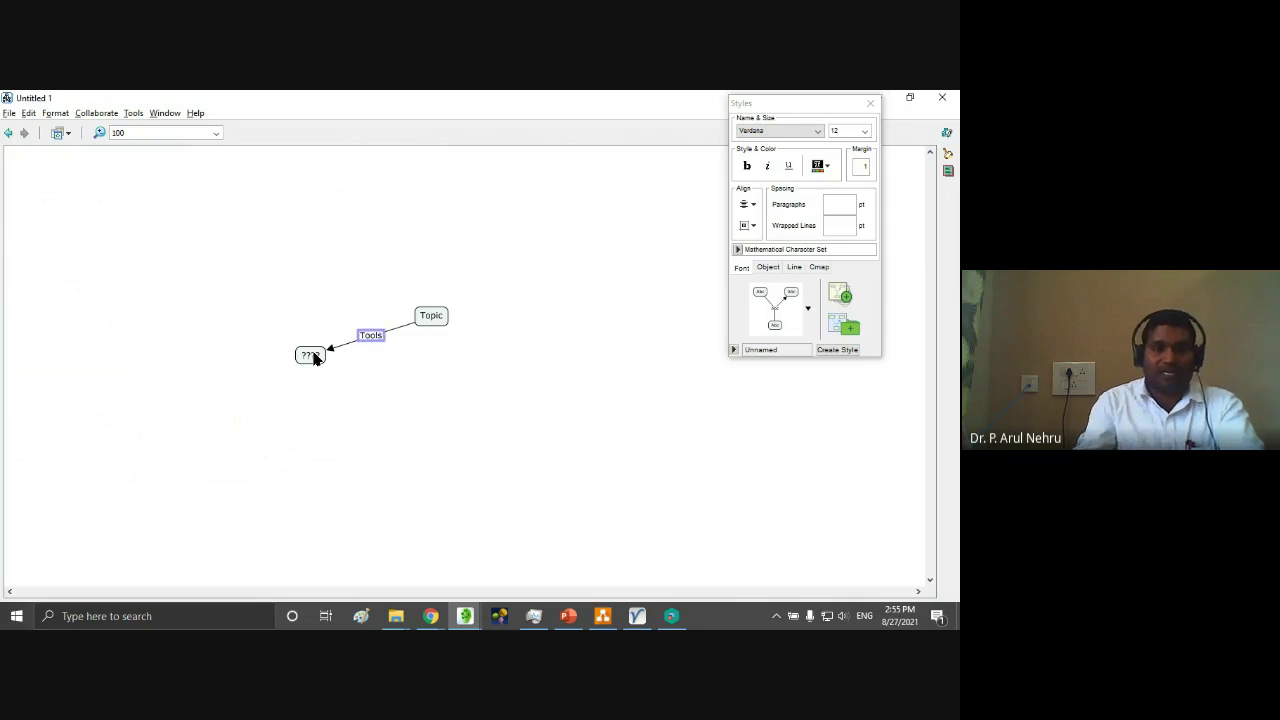
click(308, 360)
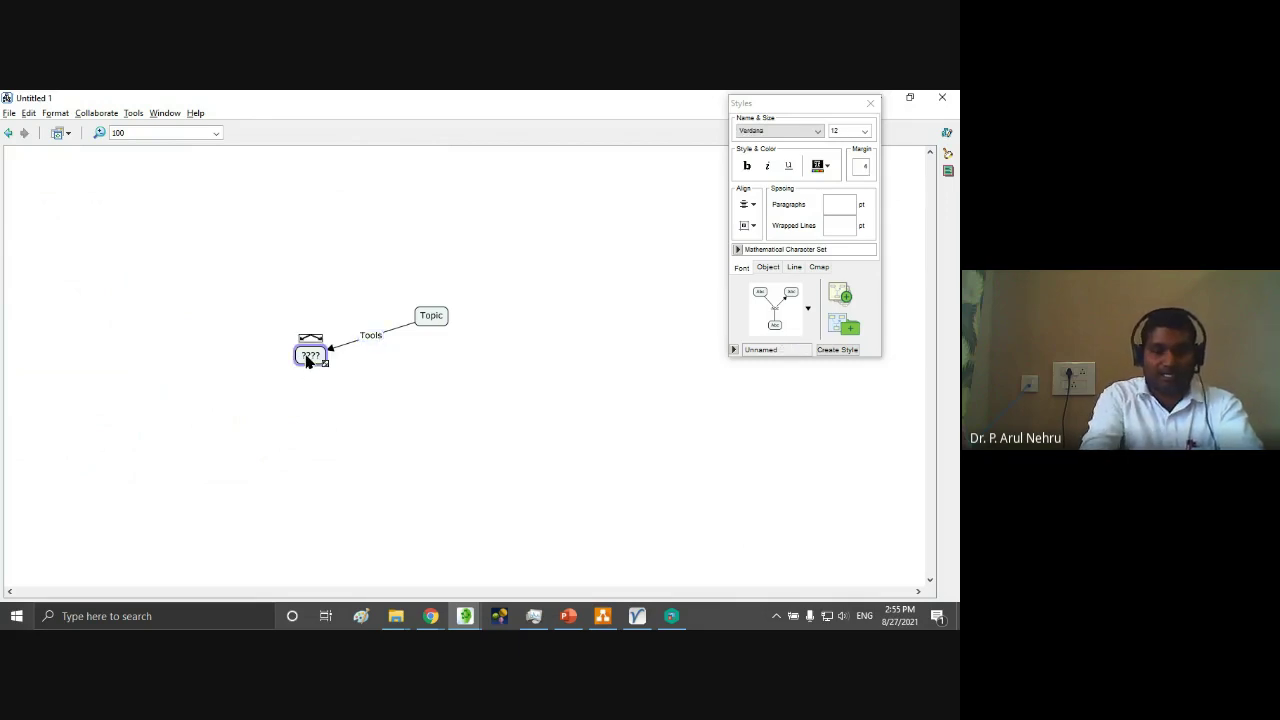
text(ICT)
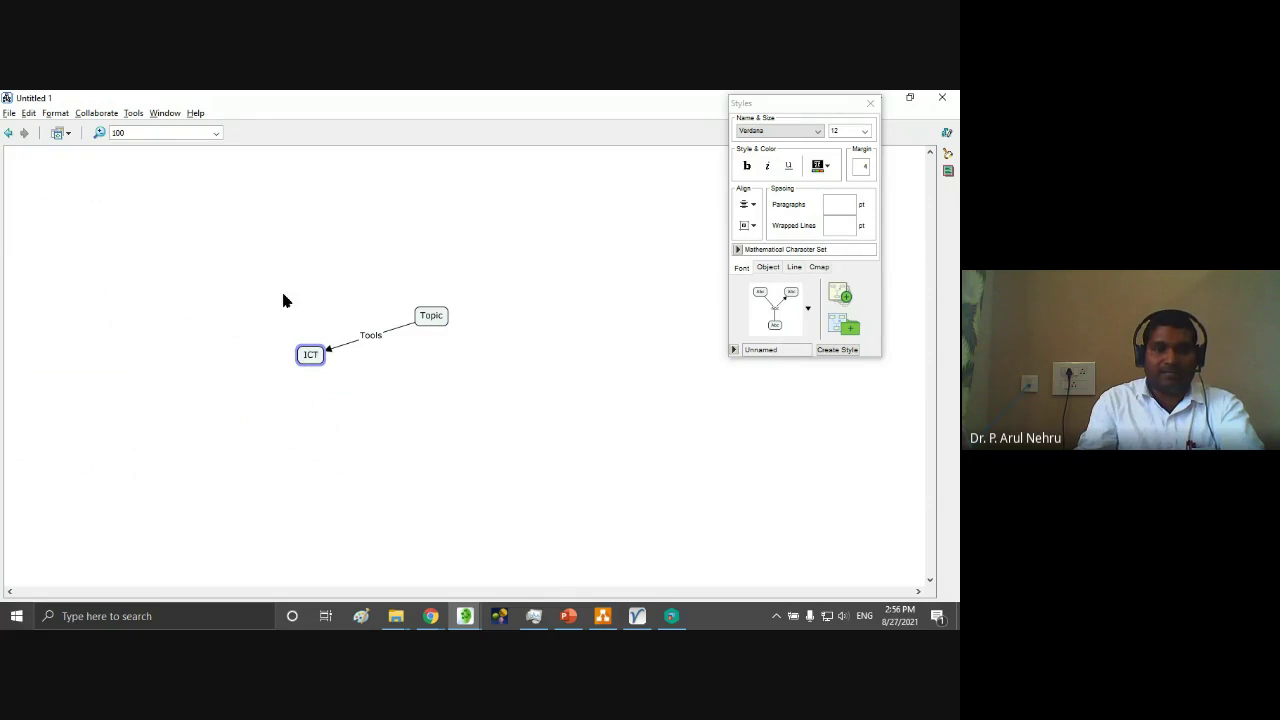
click(339, 378)
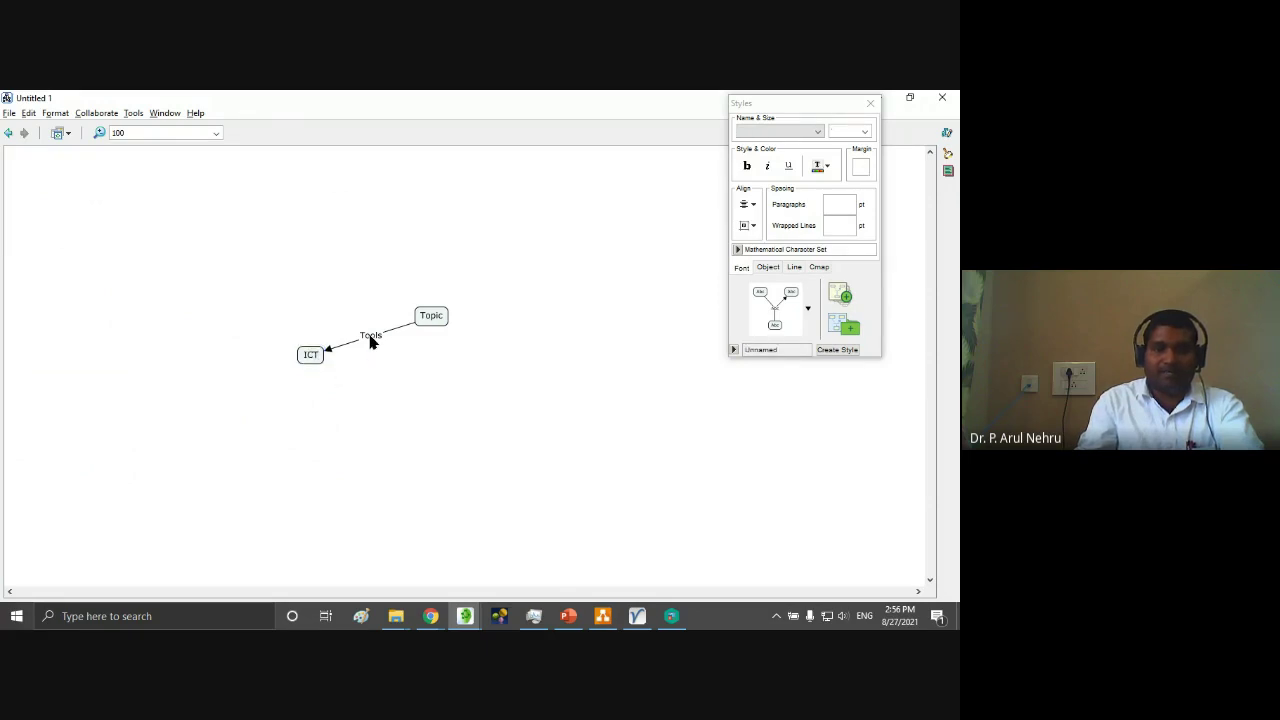
- Add two more concepts labelled "VL" and "DL" below the Tools linking phrase, both connected to it
click(371, 336)
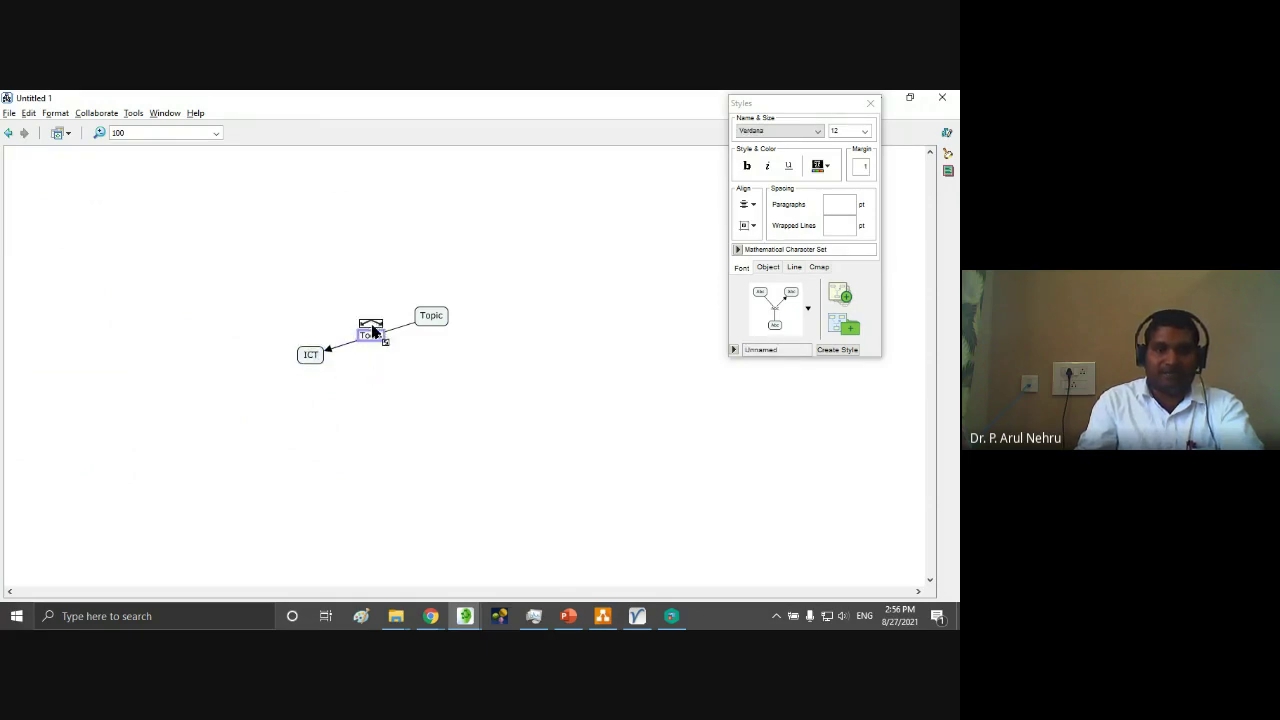
drag(371, 330, 343, 397)
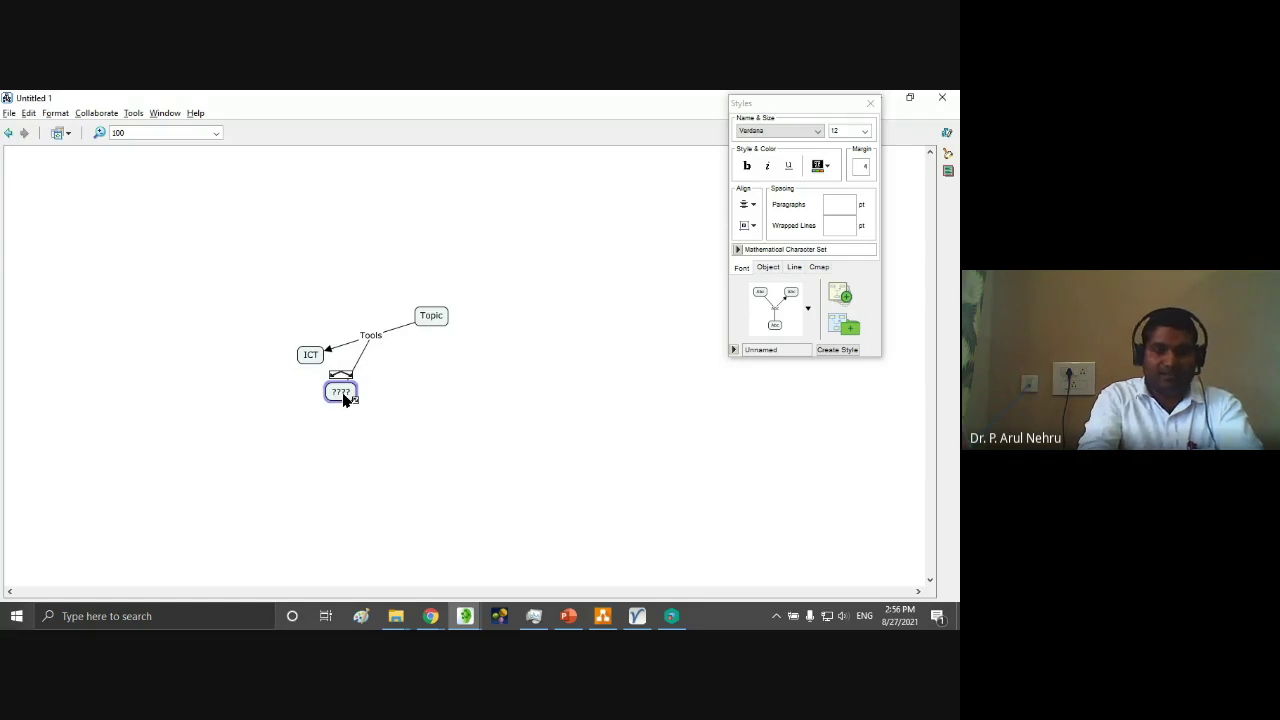
text(Vi)
click(383, 369)
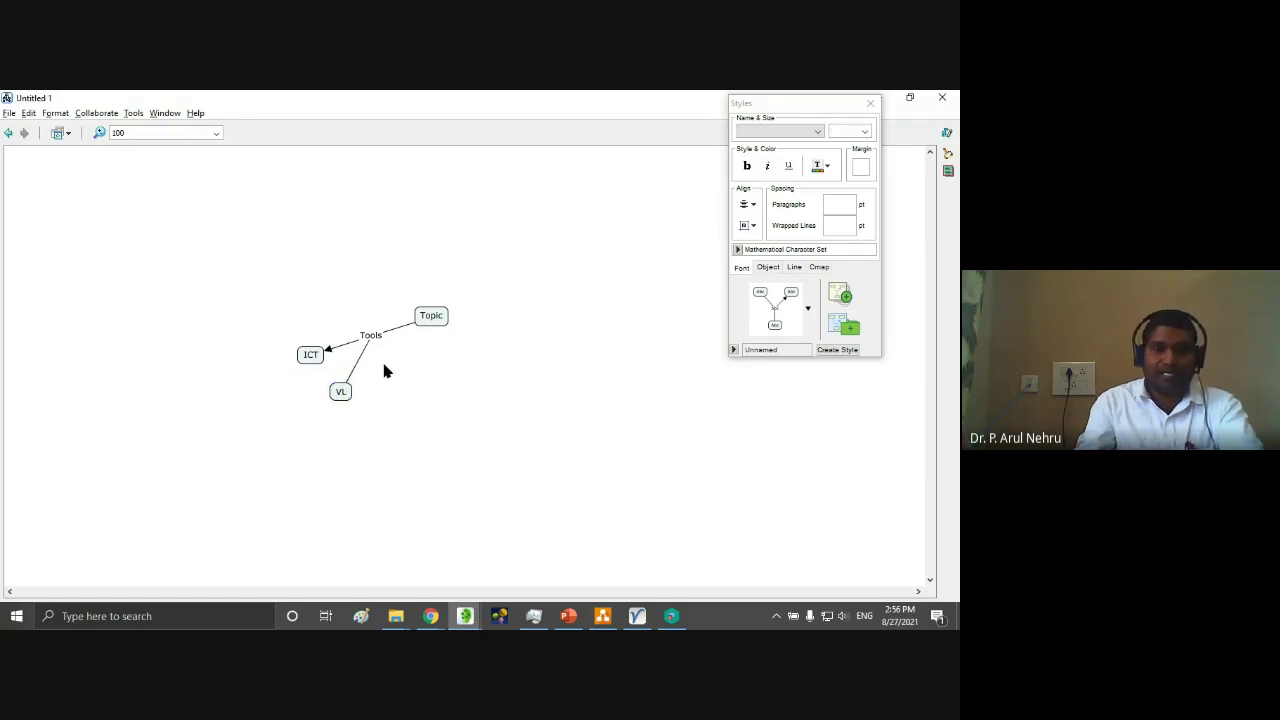
click(369, 337)
drag(371, 330, 400, 425)
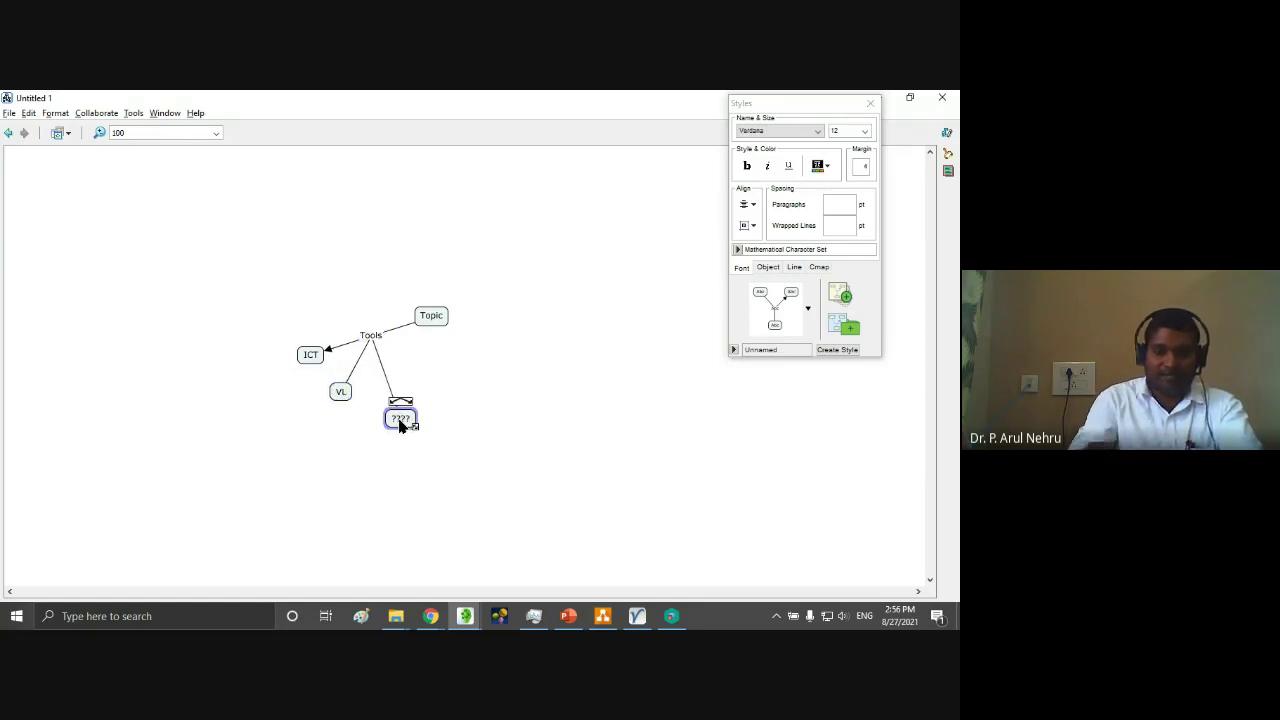
text(DL)
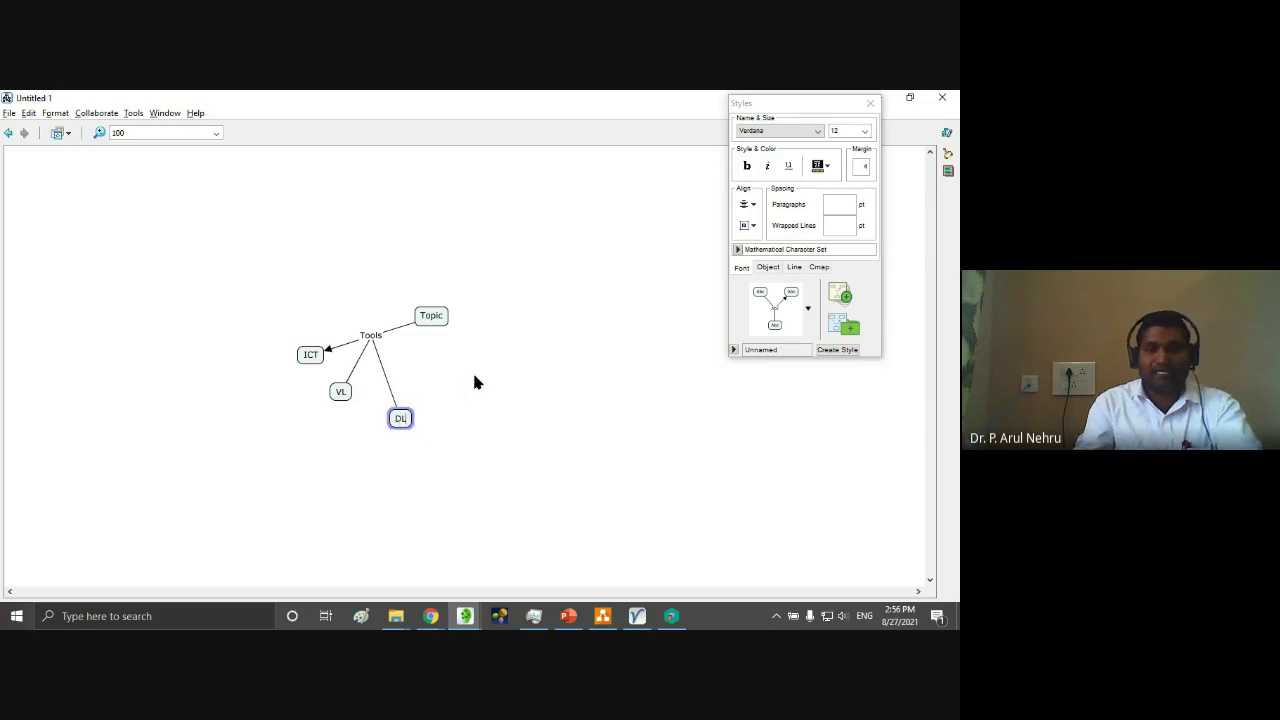
click(474, 378)
- Branch a second concept labelled "Cr" from Topic, on the side opposite Tools, with the linking phrase "Think"
click(430, 319)
drag(434, 309, 600, 389)
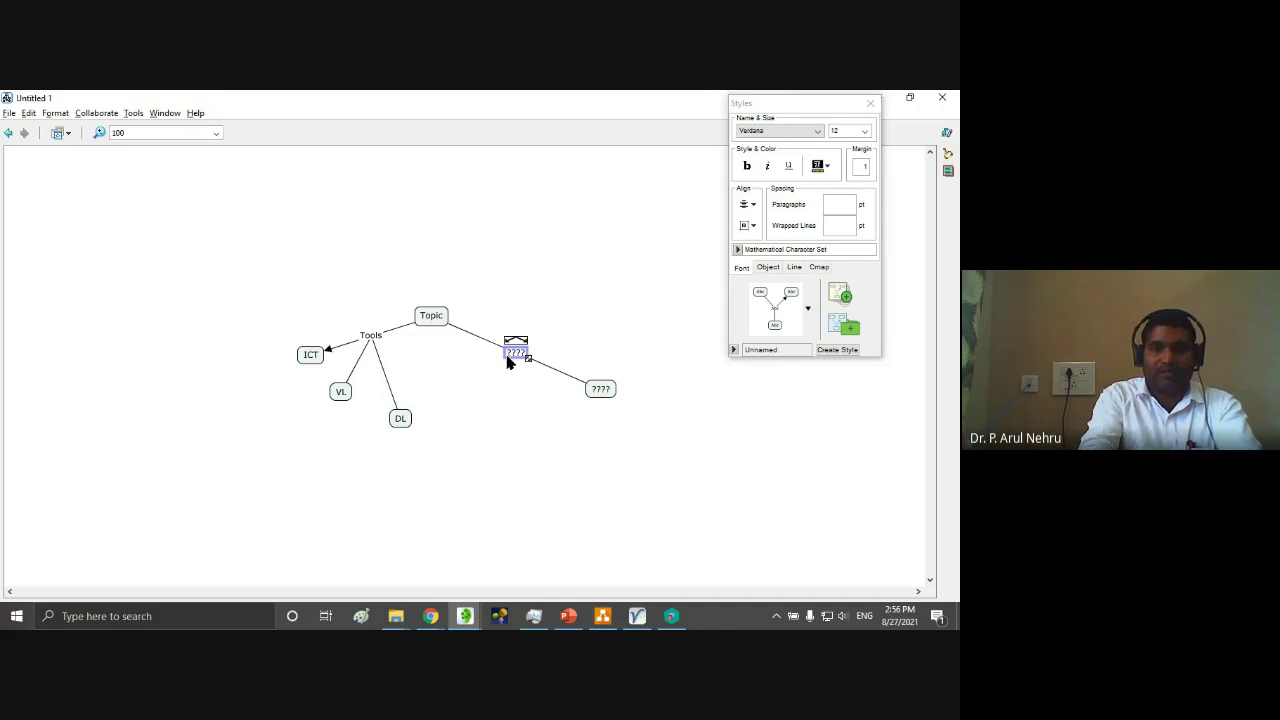
key(Delete)
key(ctrl+z)
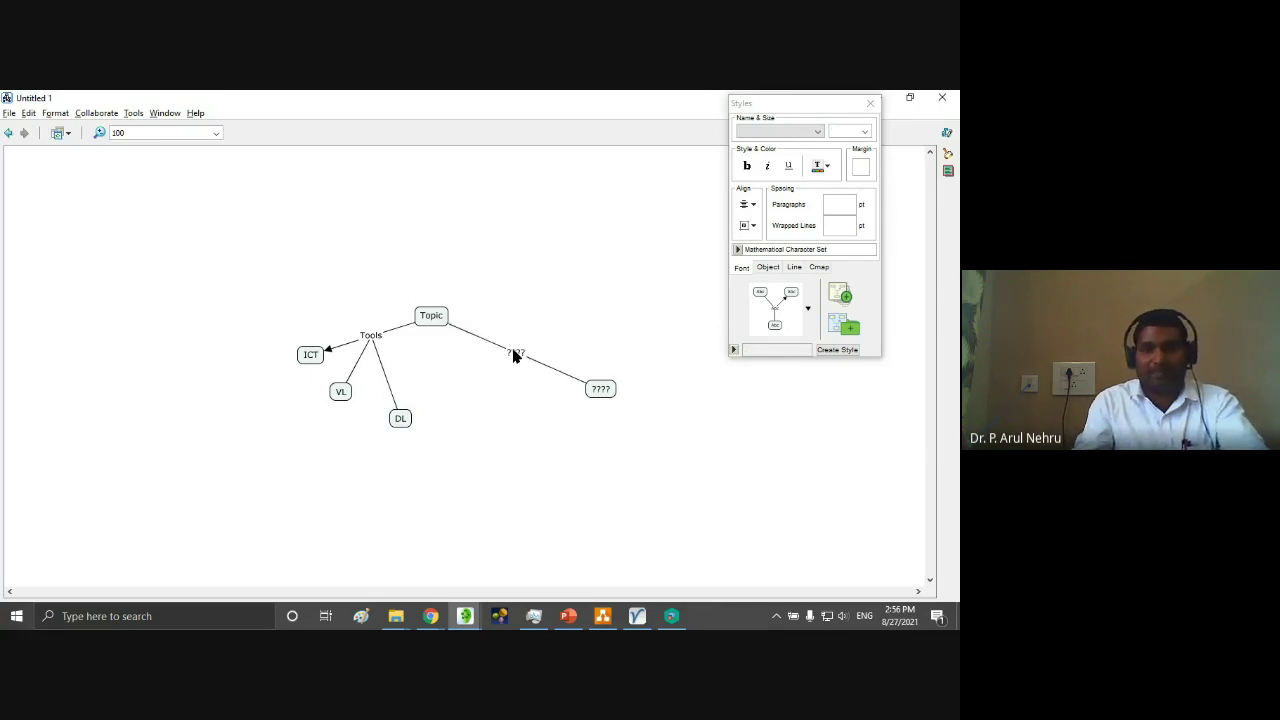
click(514, 354)
text(Thin)
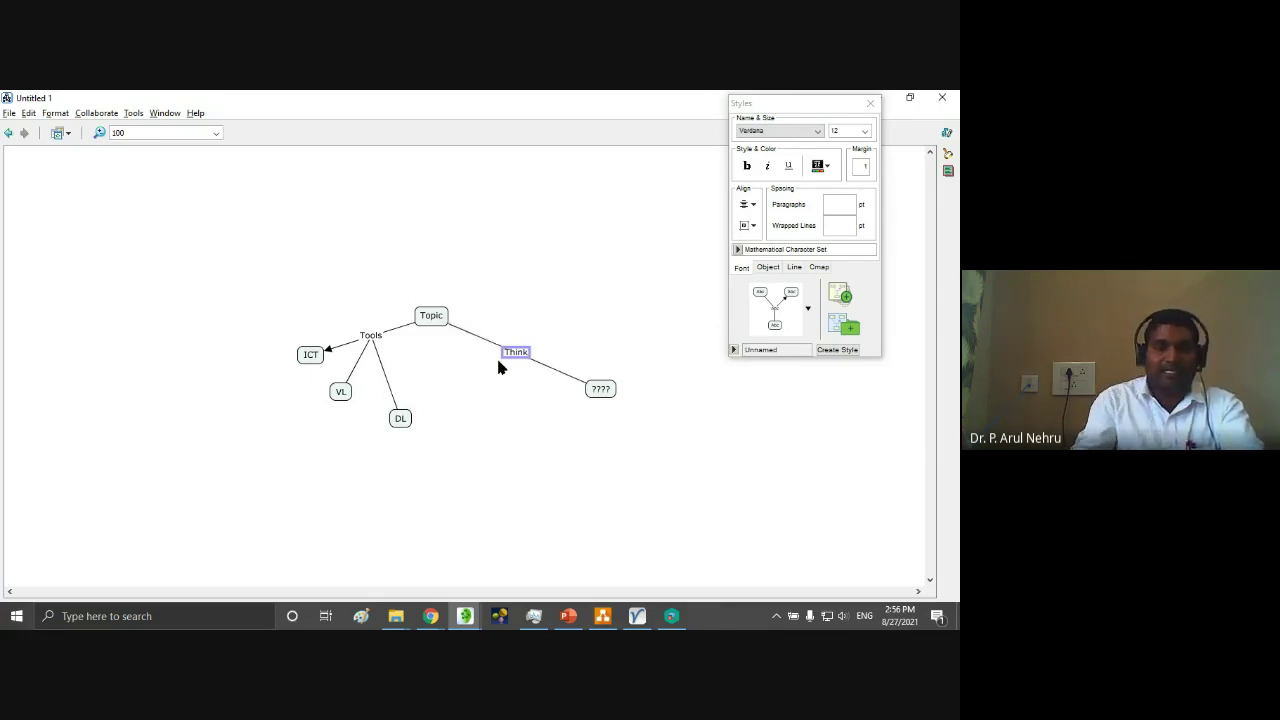
text(k)
click(600, 389)
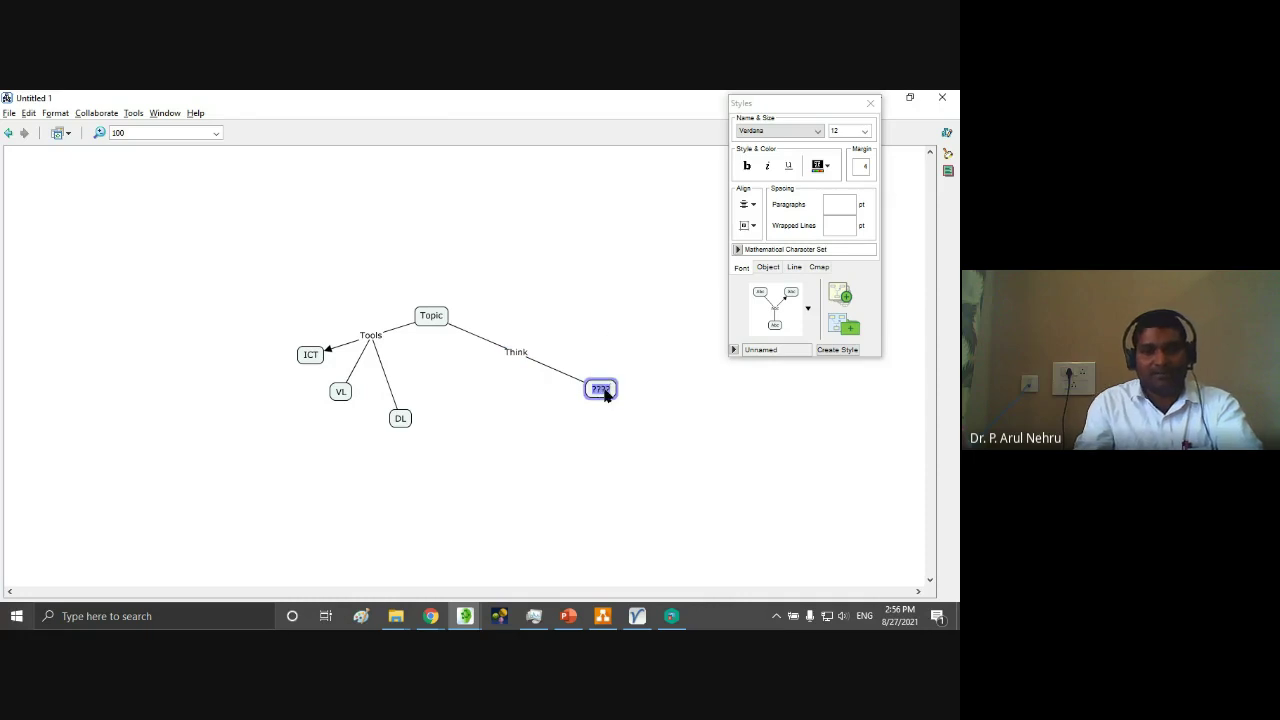
text(Cr)
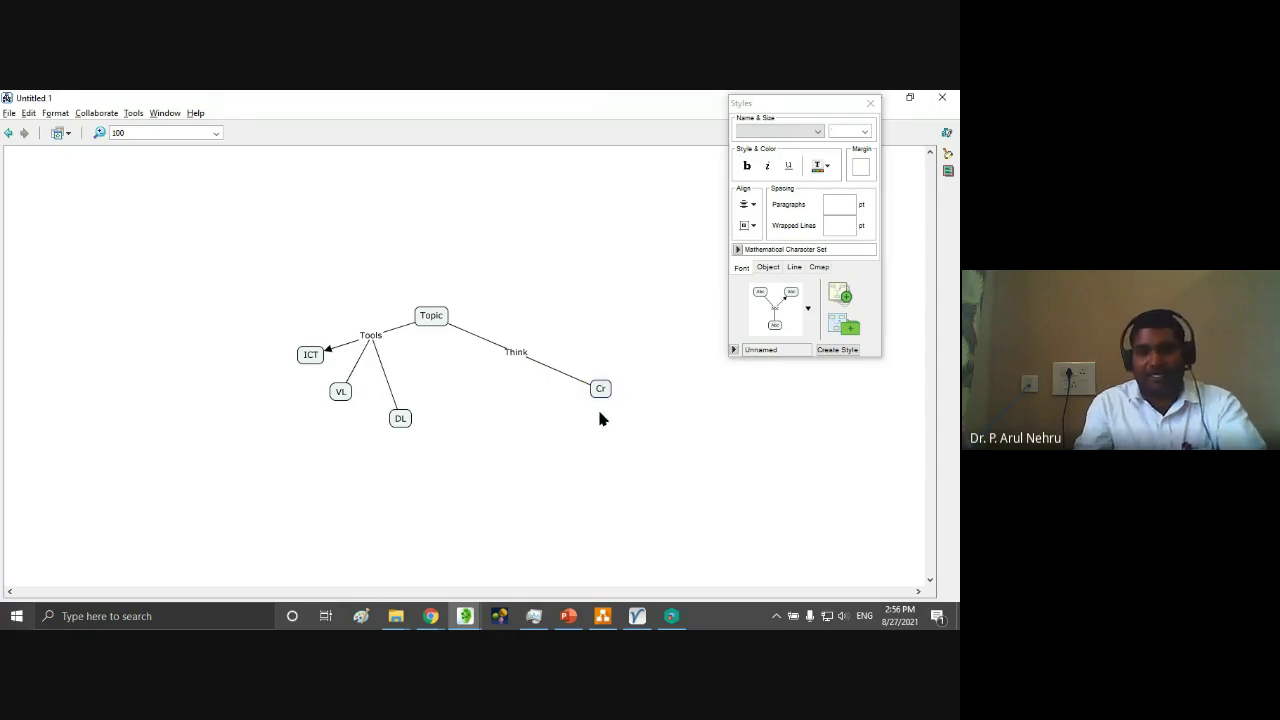
- Add two more concepts labelled "Crt" and "CL" below the Think linking phrase, both connected to it
click(521, 352)
drag(521, 344, 584, 427)
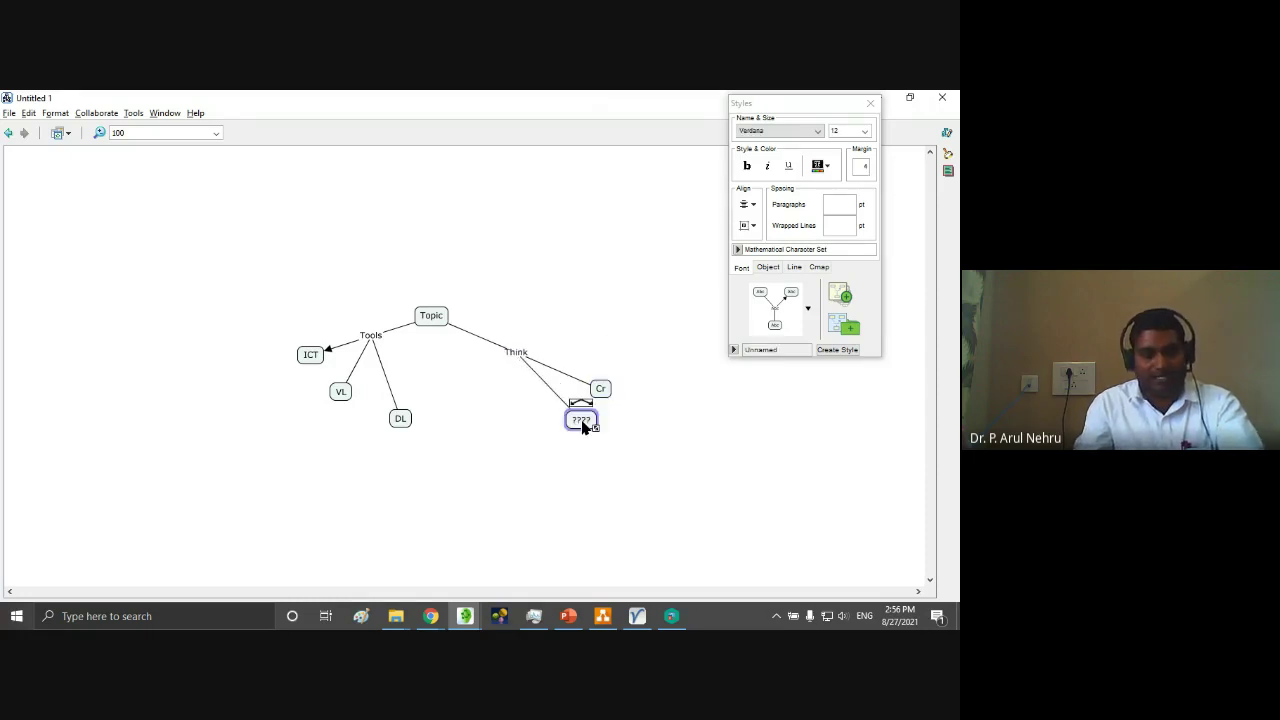
text(Crt)
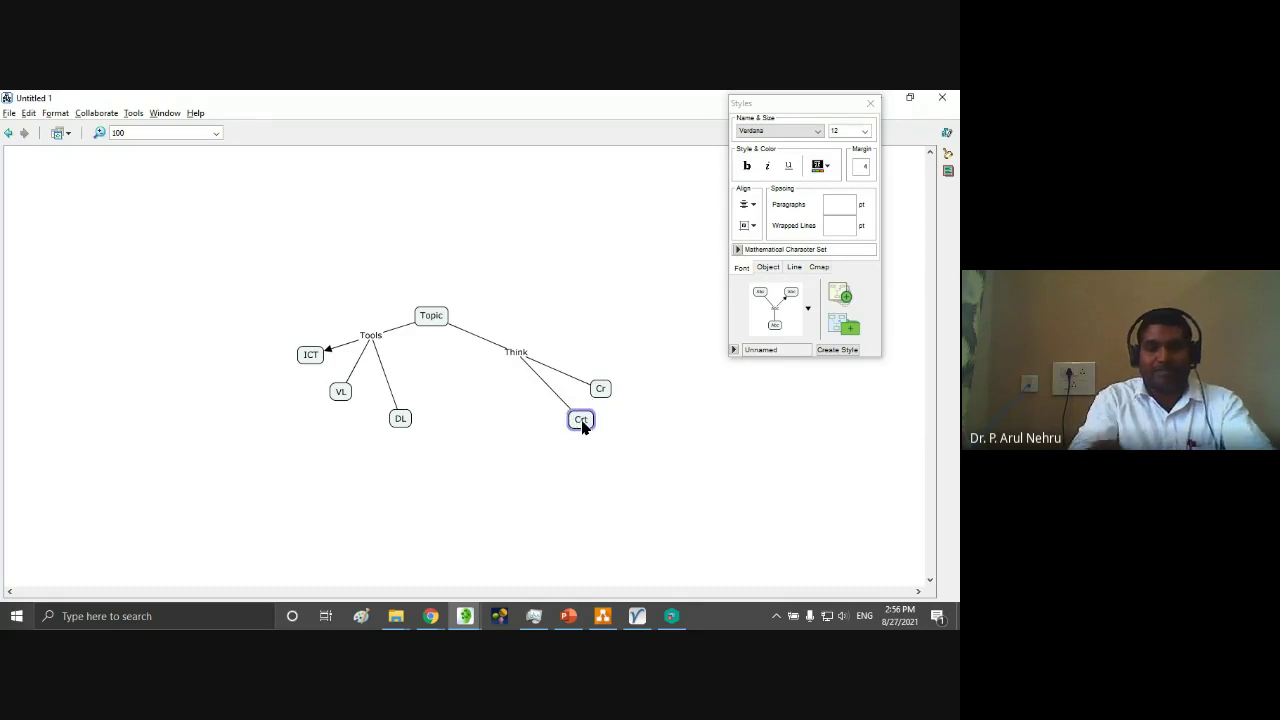
click(516, 354)
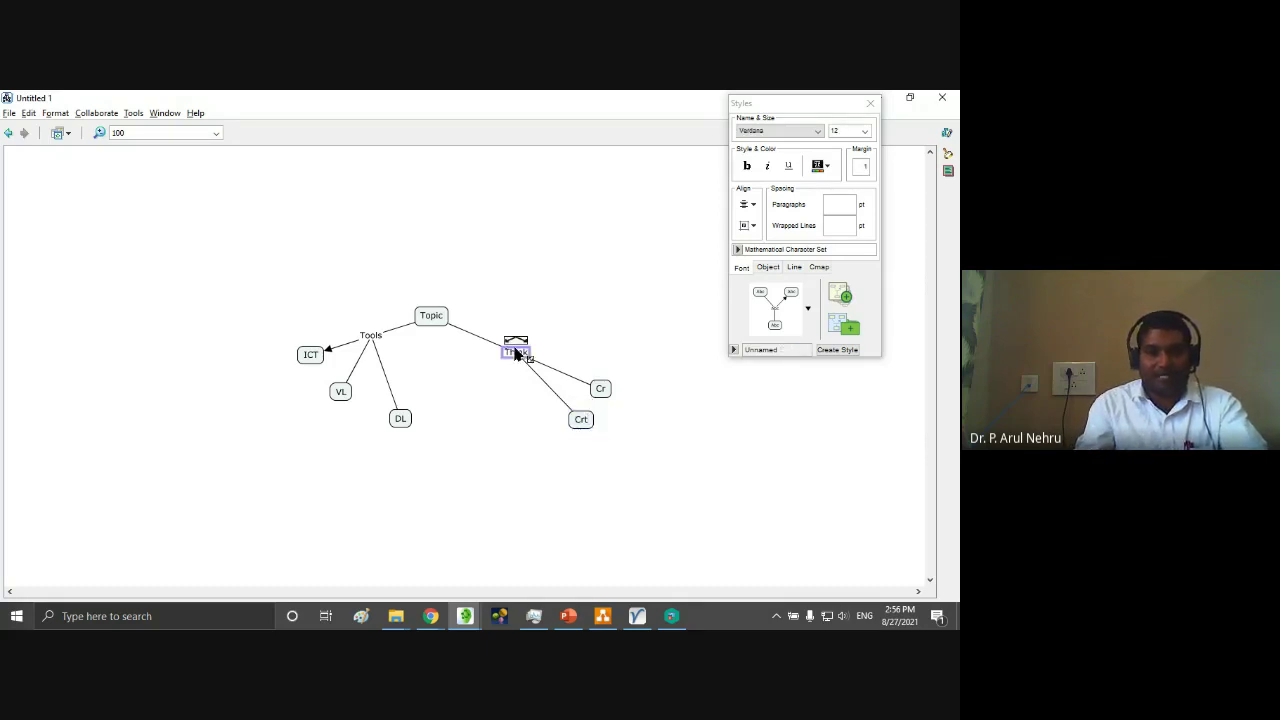
drag(516, 342, 535, 474)
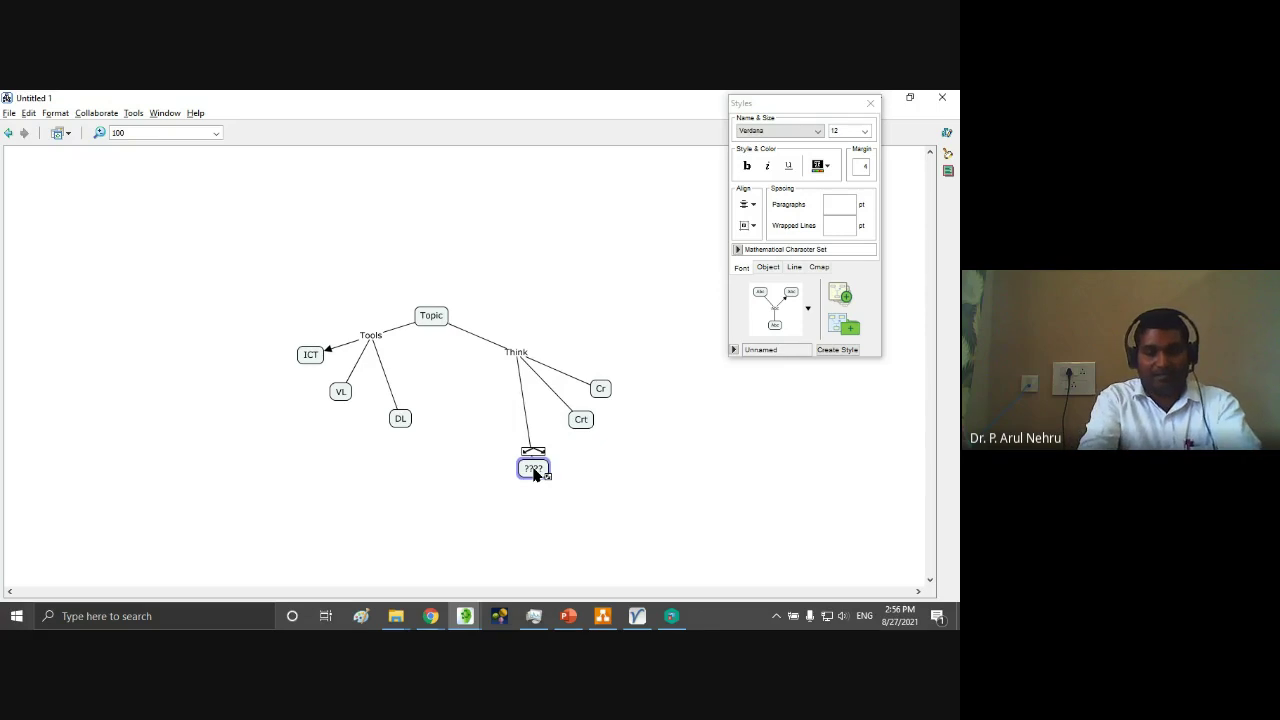
text(CL)
click(505, 483)
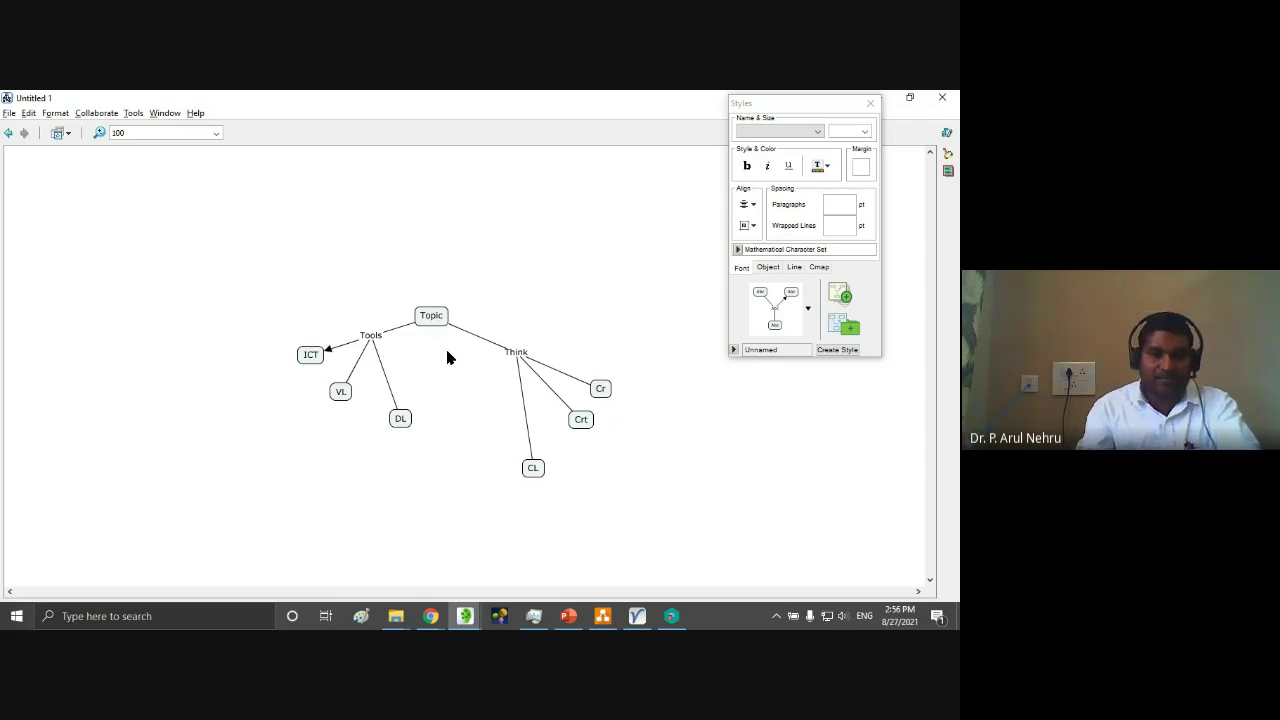
- Set the font size of all concepts and linking phrases in the map to 32
key(ctrl+a)
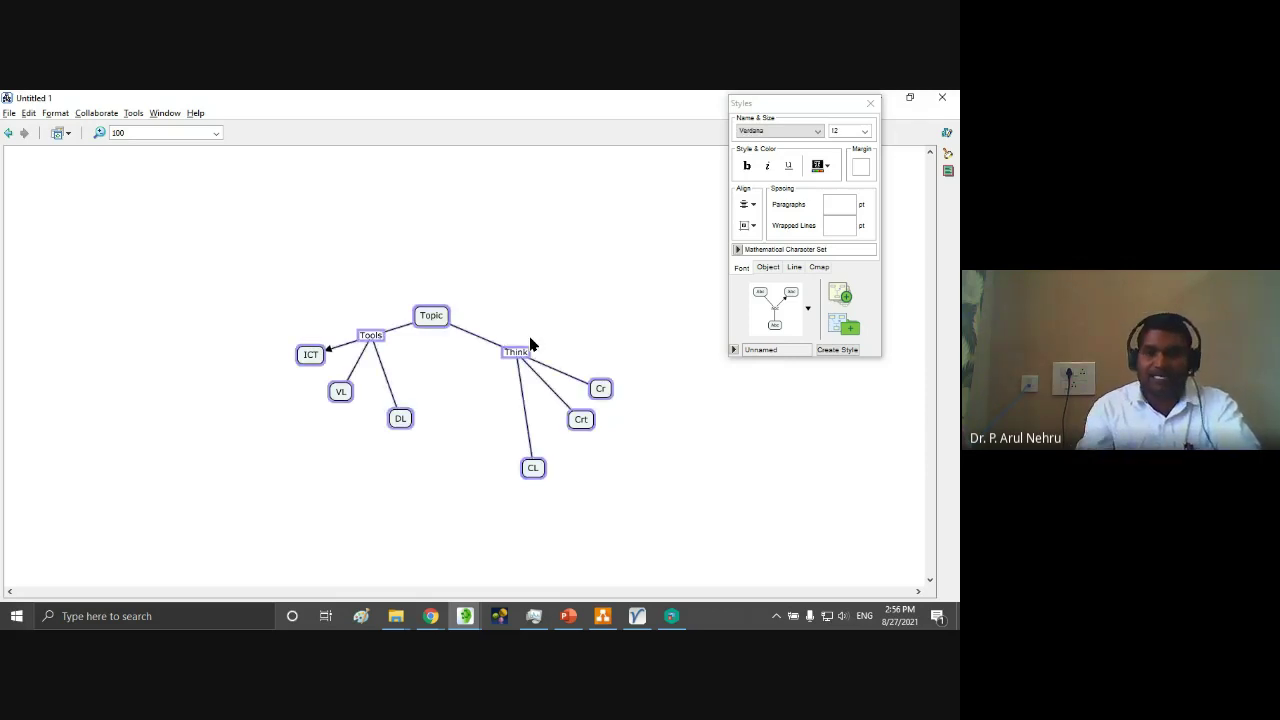
click(864, 133)
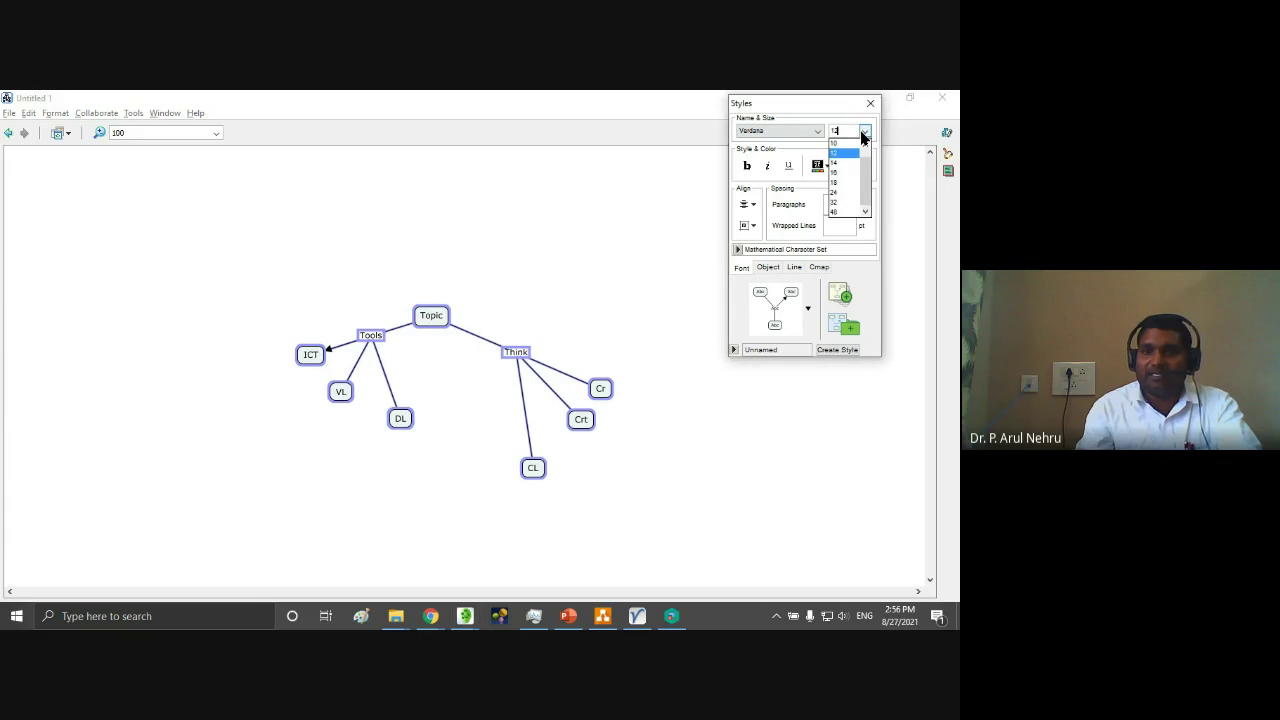
click(840, 206)
click(499, 334)
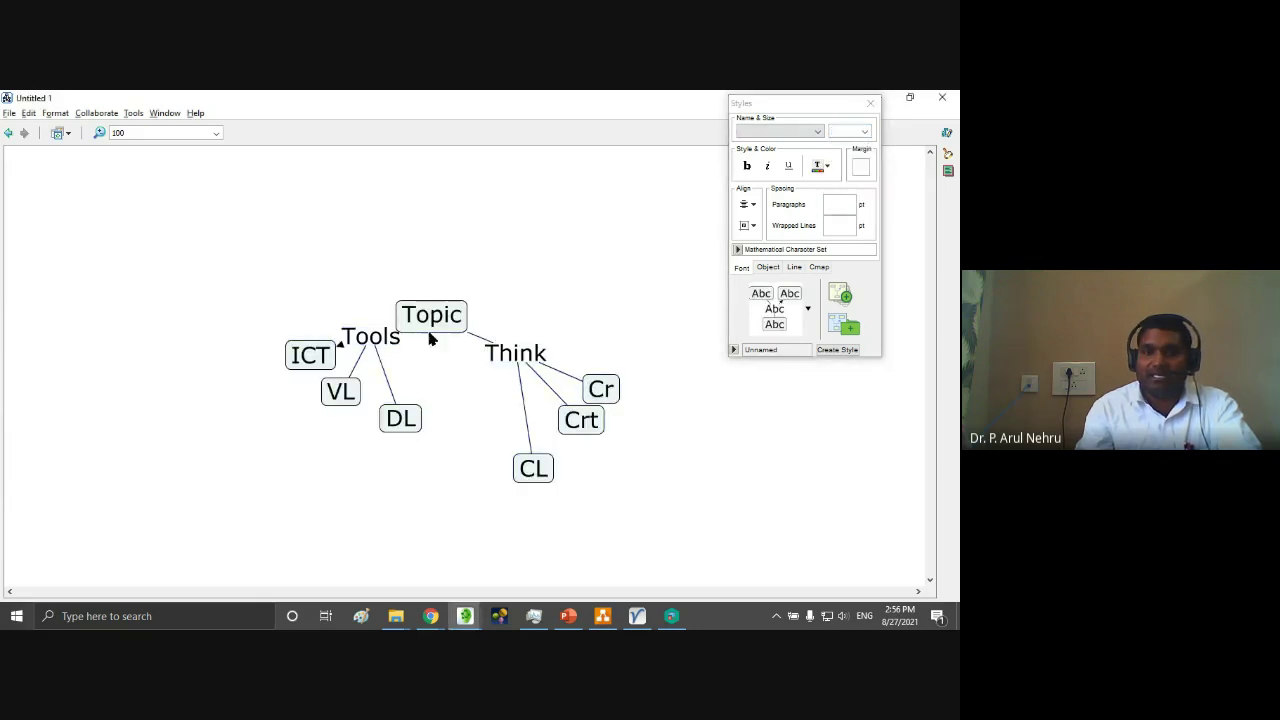
- Spread out the enlarged map by raising Topic and moving the ICT, VL, DL, Cr and Crt concepts apart
drag(430, 318, 481, 266)
drag(333, 352, 407, 410)
drag(605, 390, 629, 384)
drag(587, 424, 608, 428)
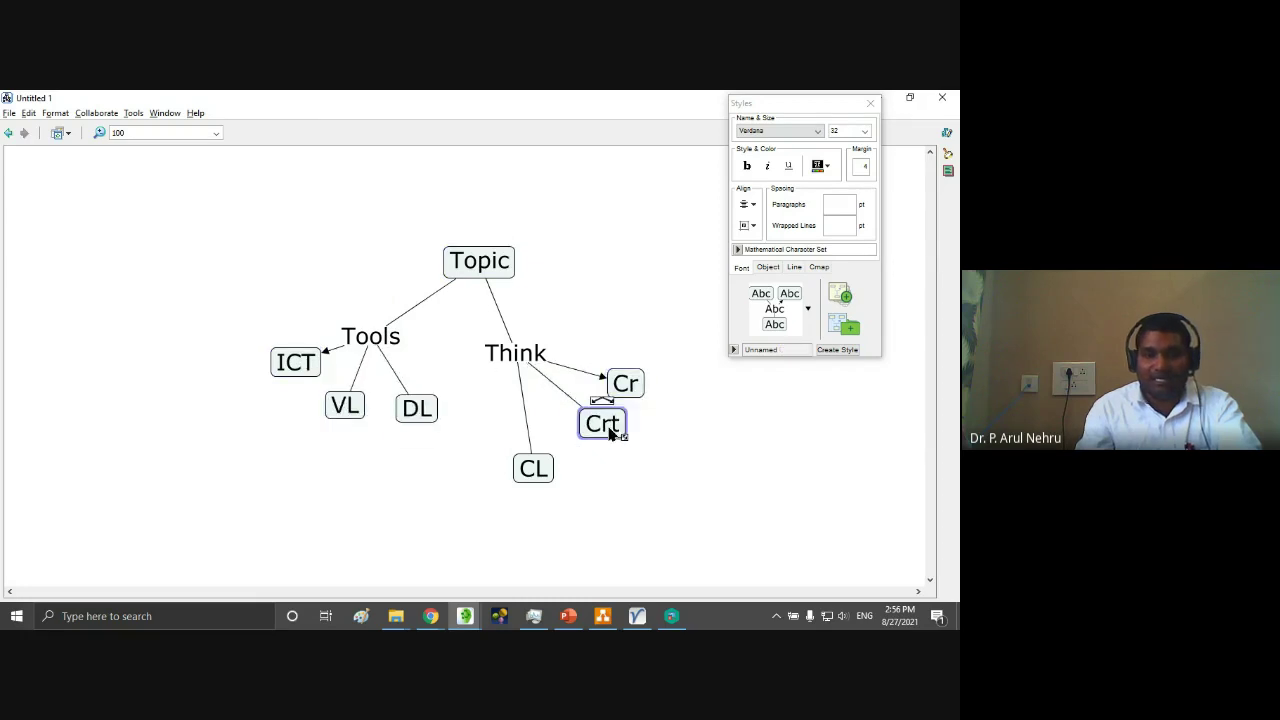
- Switch to the BrainStroming template 2 map and examine the unlabelled linking phrase and concept branching from Reading
click(465, 616)
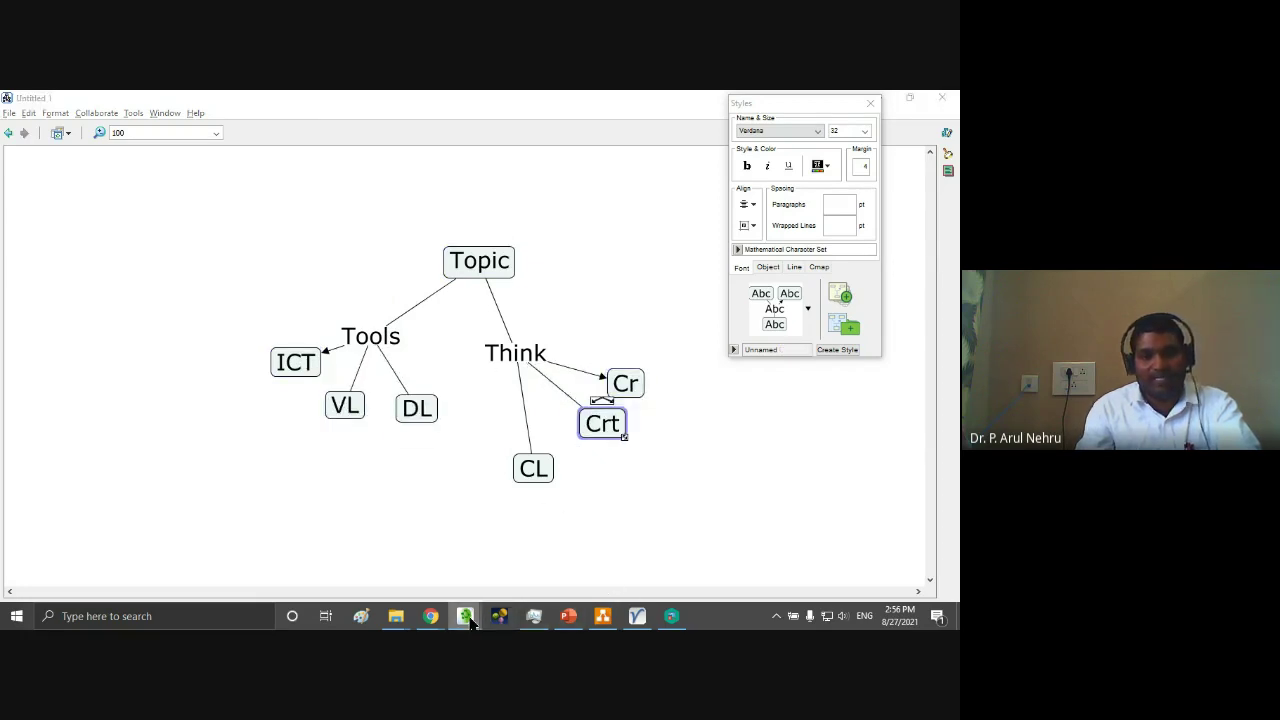
click(556, 566)
click(593, 538)
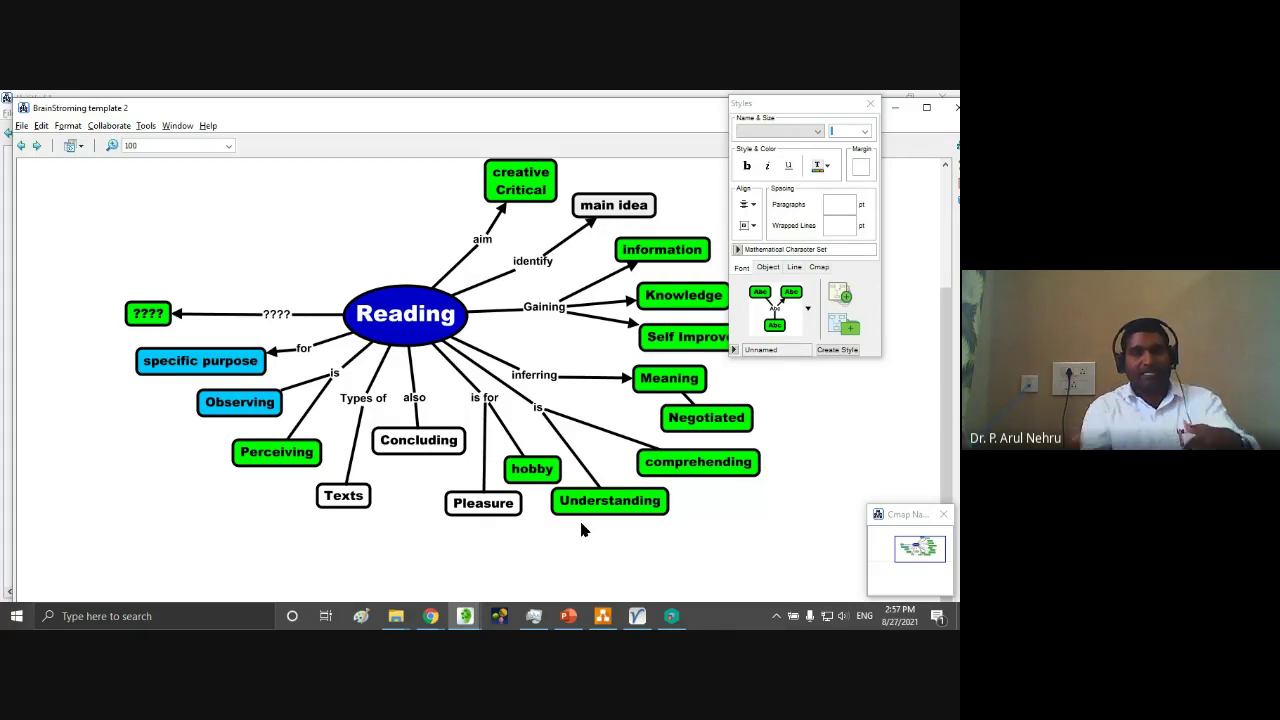
click(270, 318)
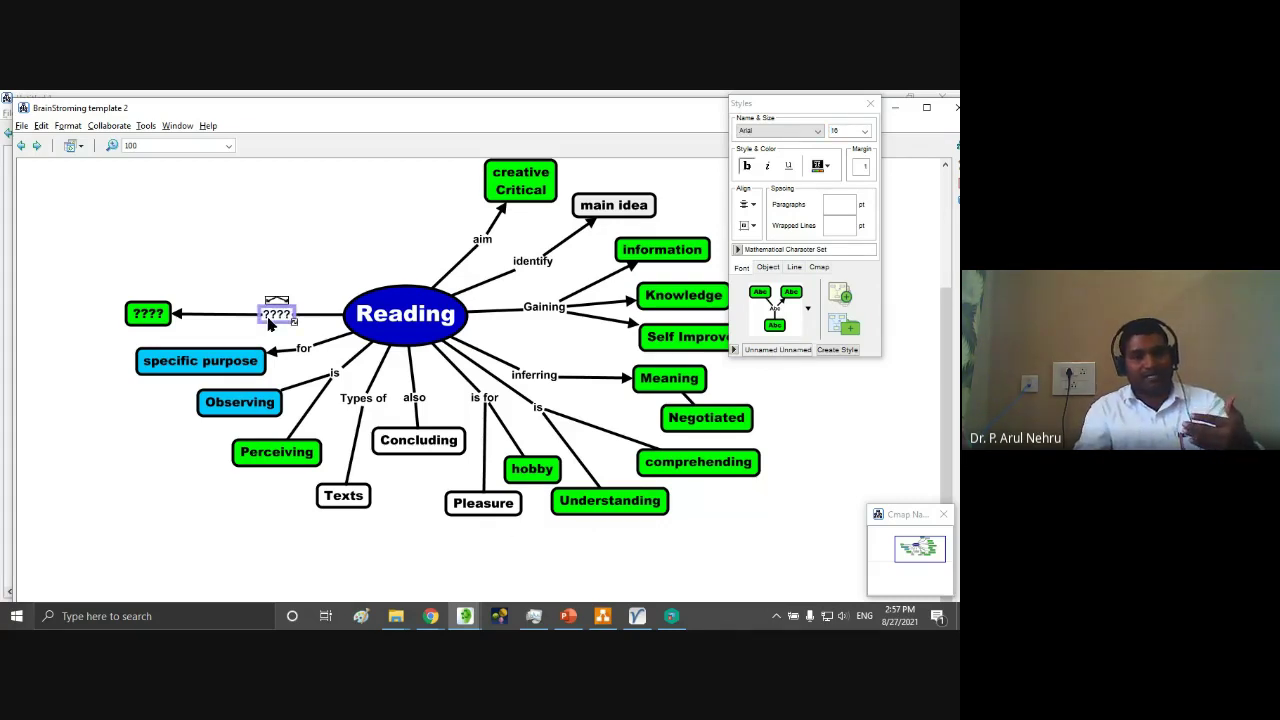
click(152, 318)
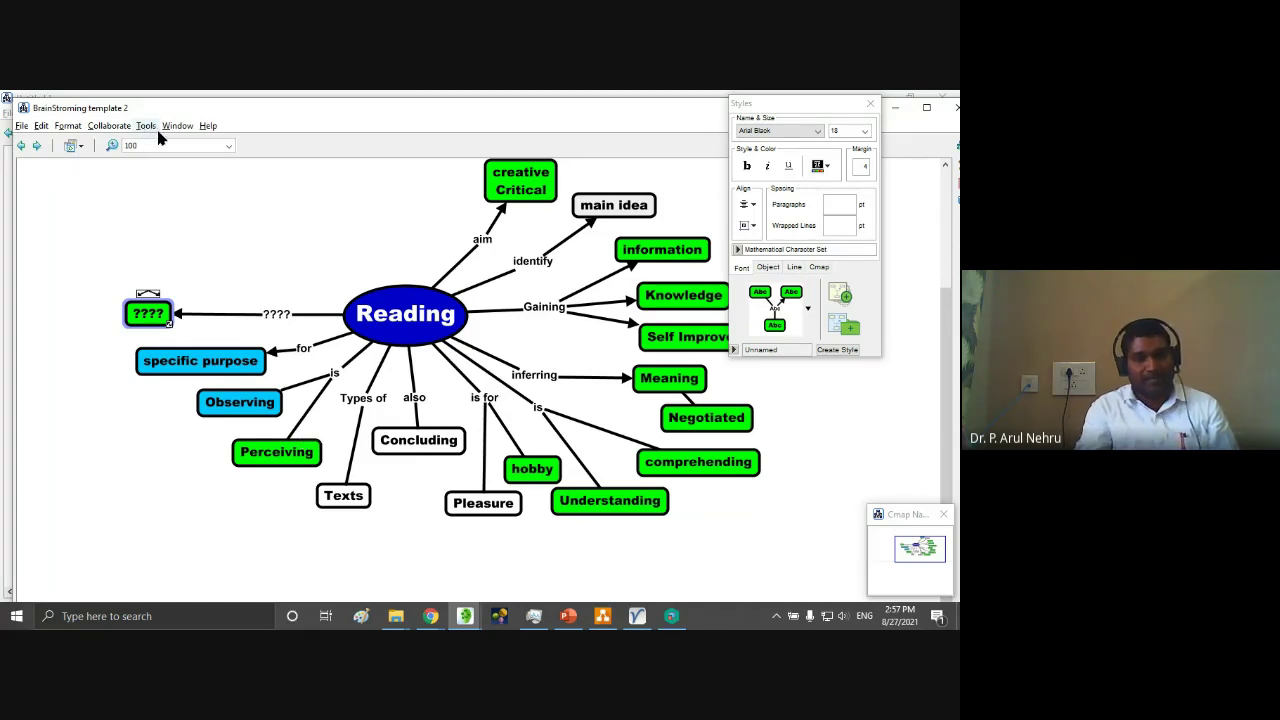
- Return to the Untitled 1 map and move the Cr concept slightly up and farther from Think
click(534, 616)
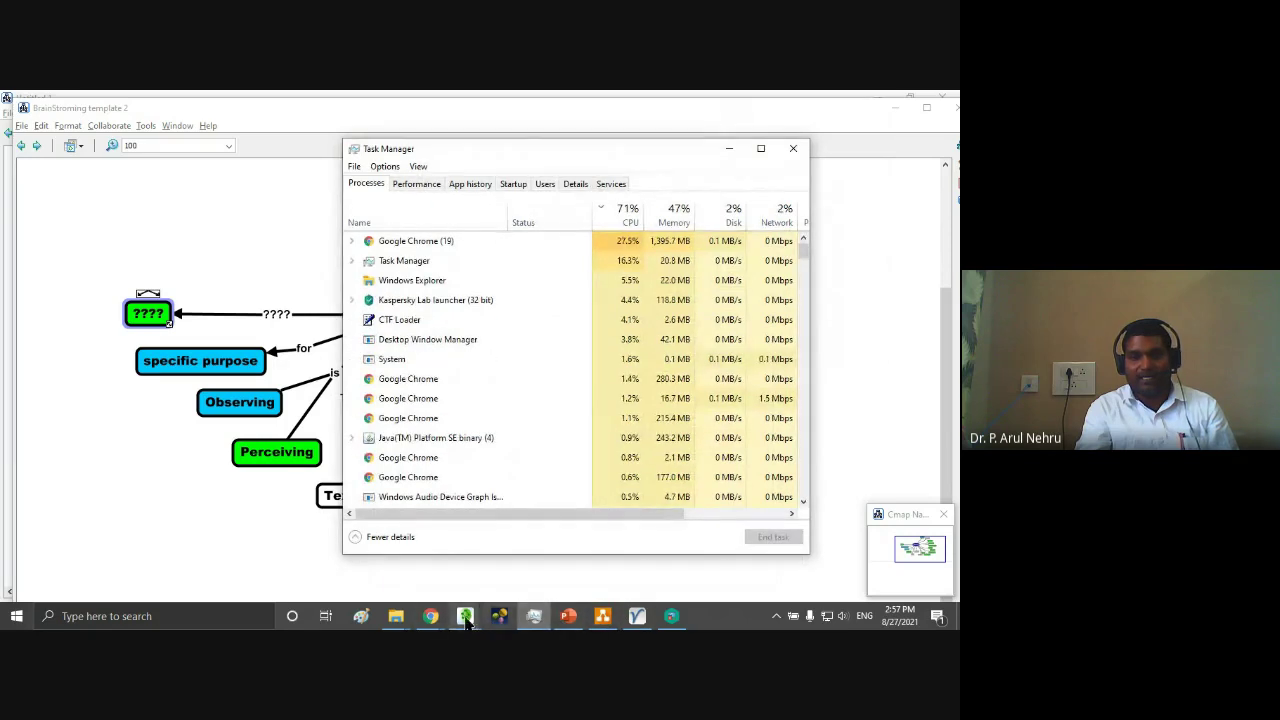
mouse_move(466, 618)
click(729, 560)
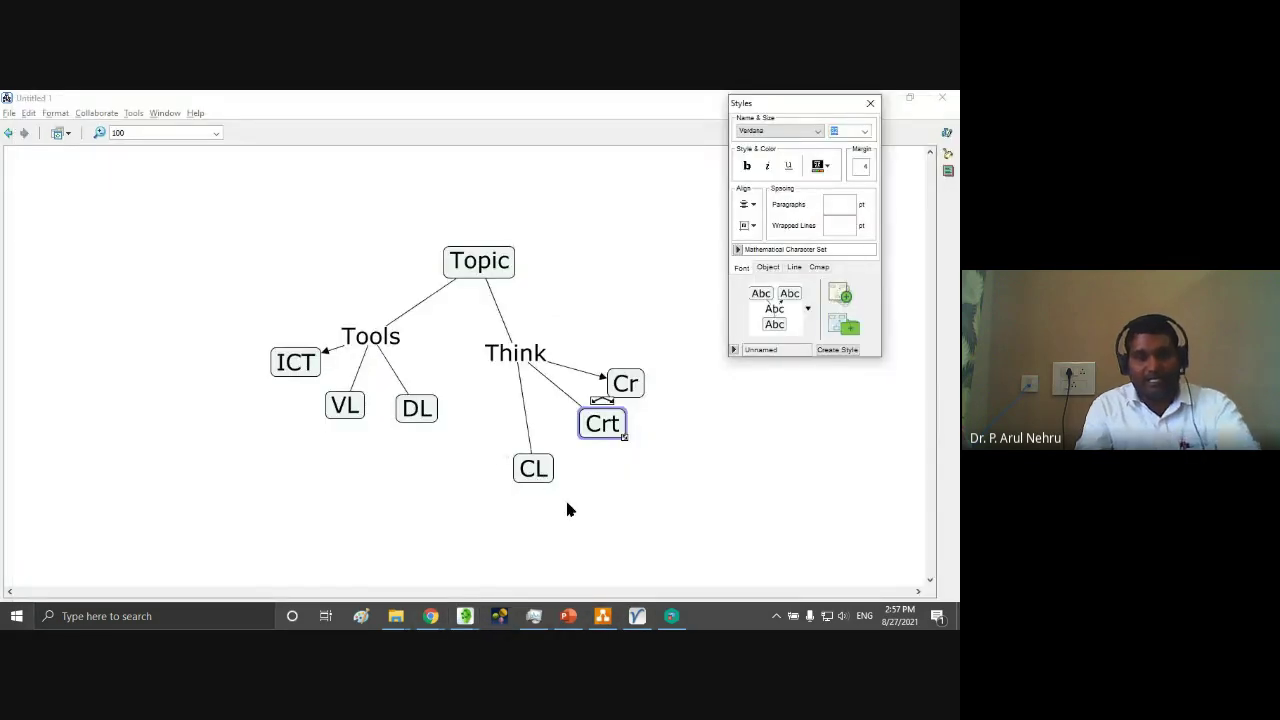
click(567, 510)
drag(623, 382, 630, 374)
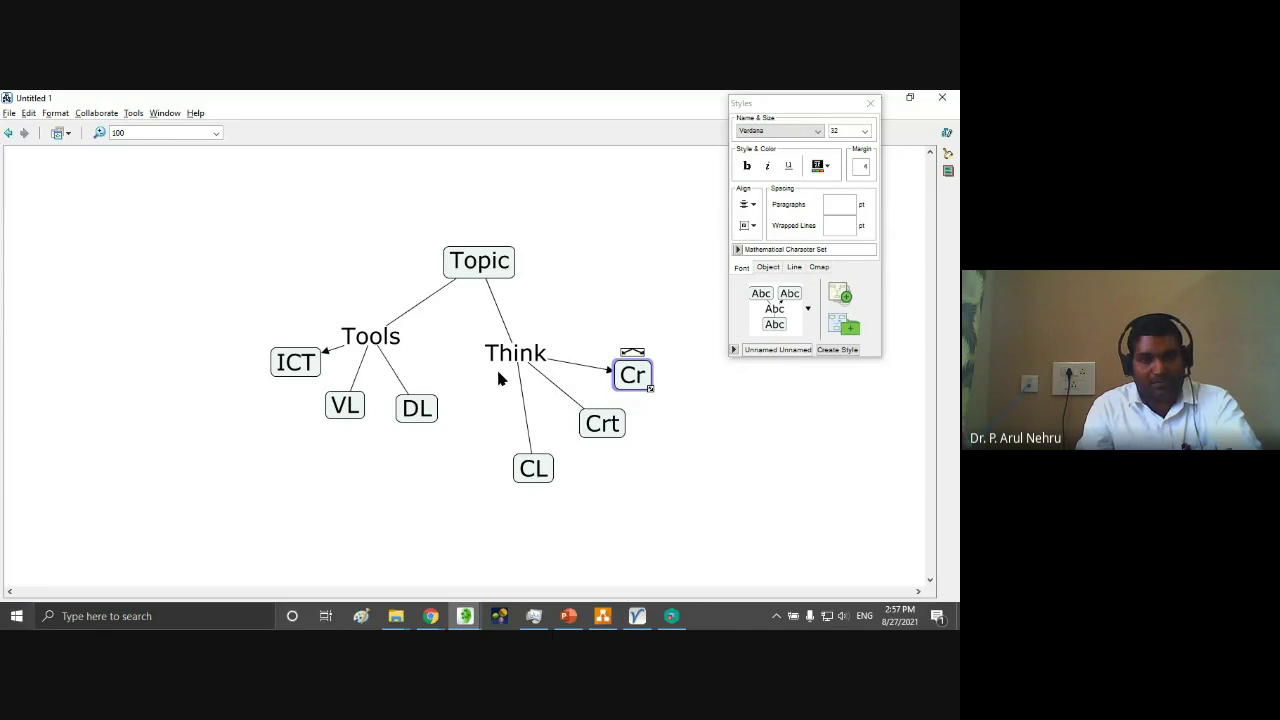
- Open the Presentation Builder for the map, close the Styles window and add a first slide showing only the Topic concept
click(133, 113)
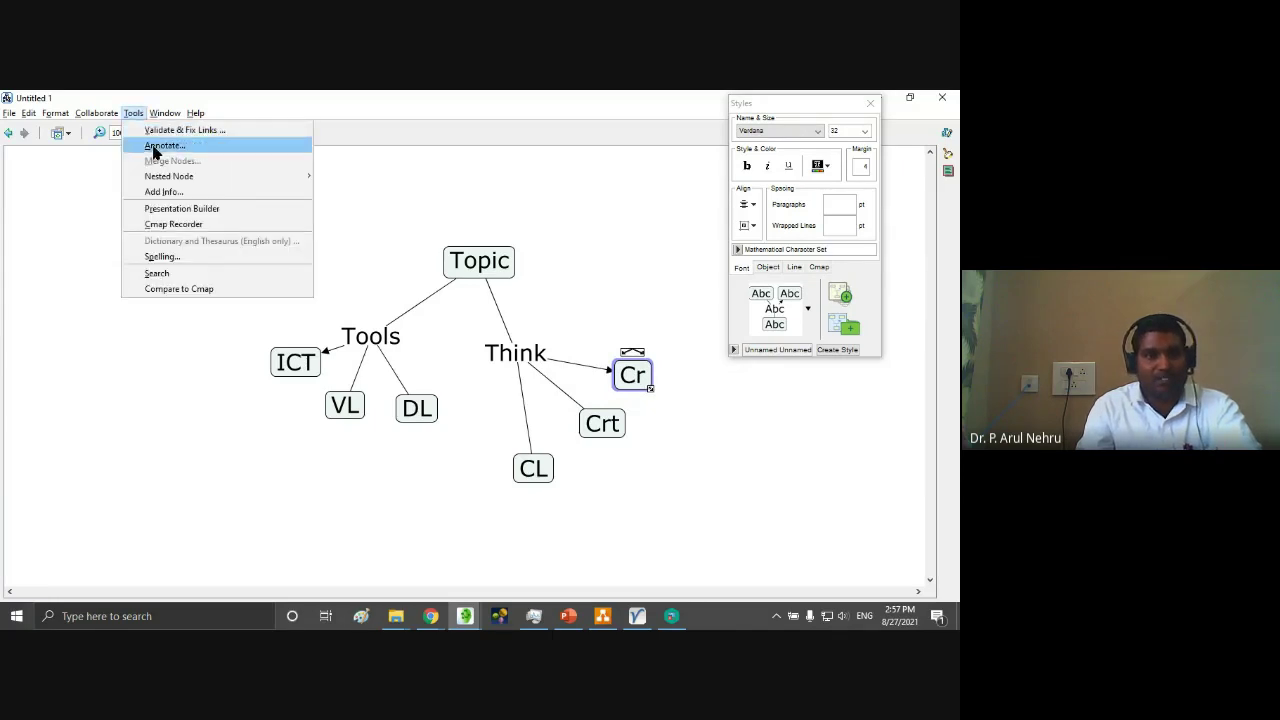
click(171, 208)
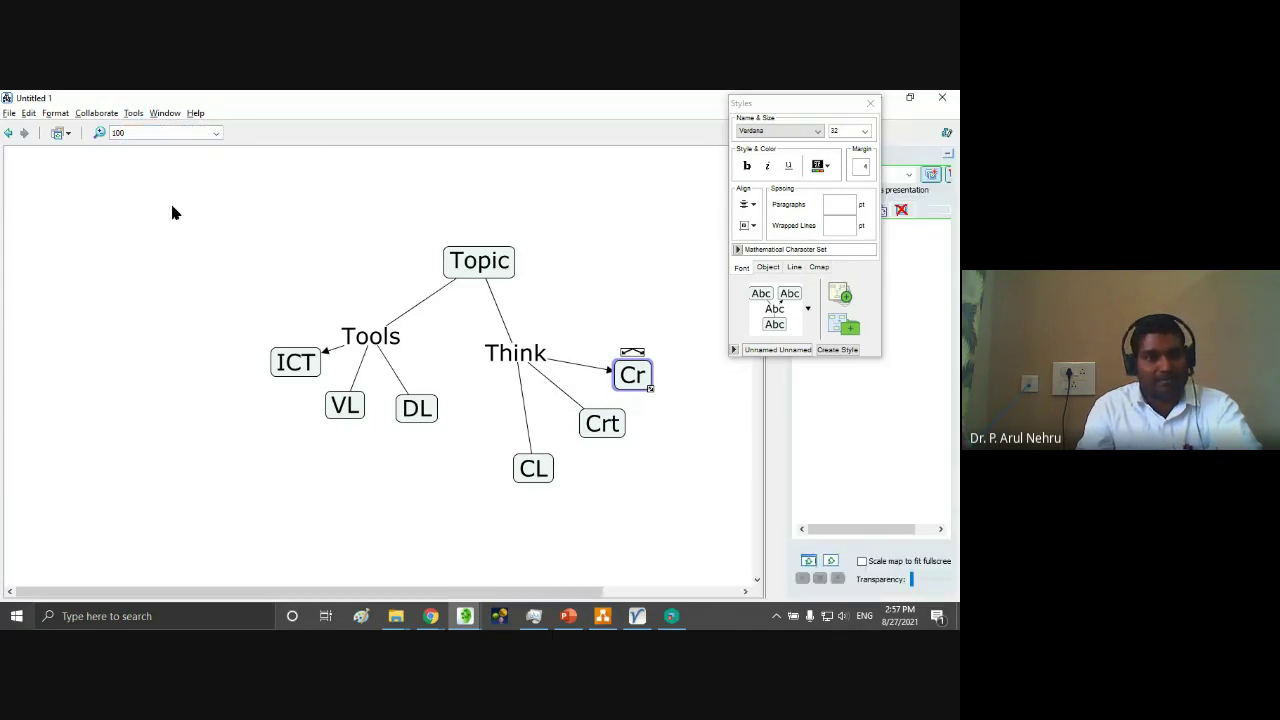
click(868, 104)
click(487, 266)
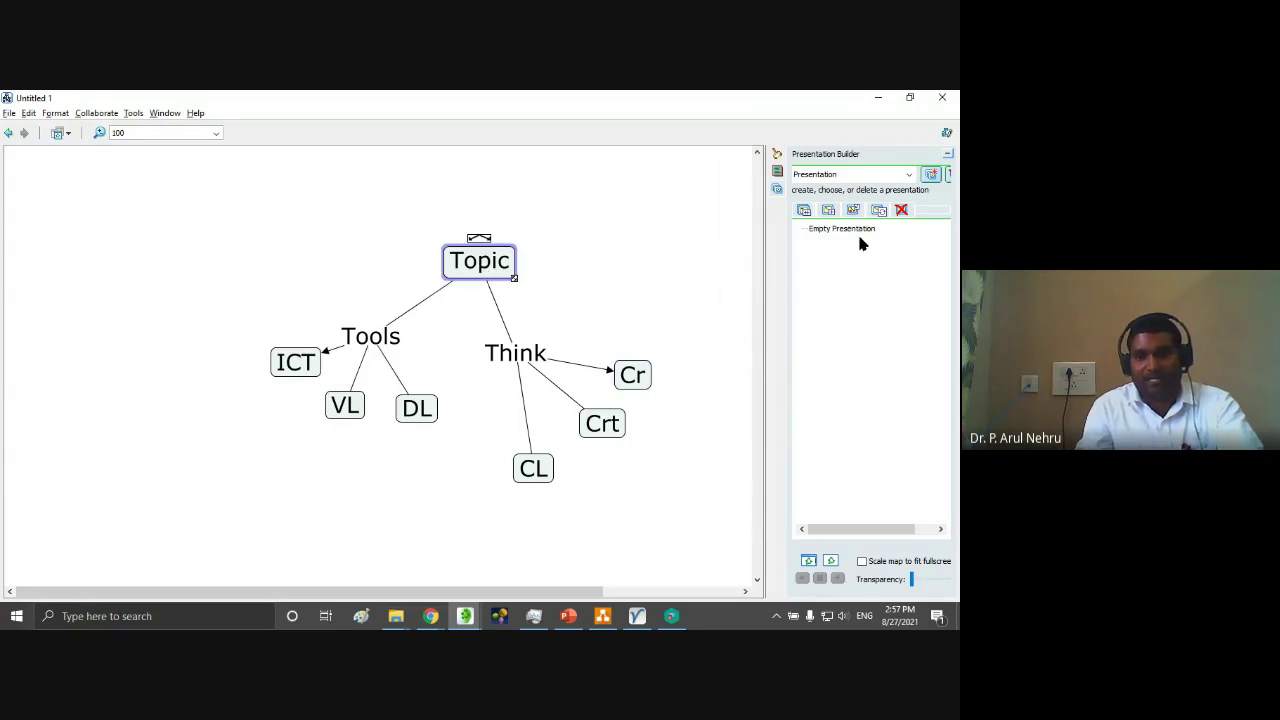
click(828, 210)
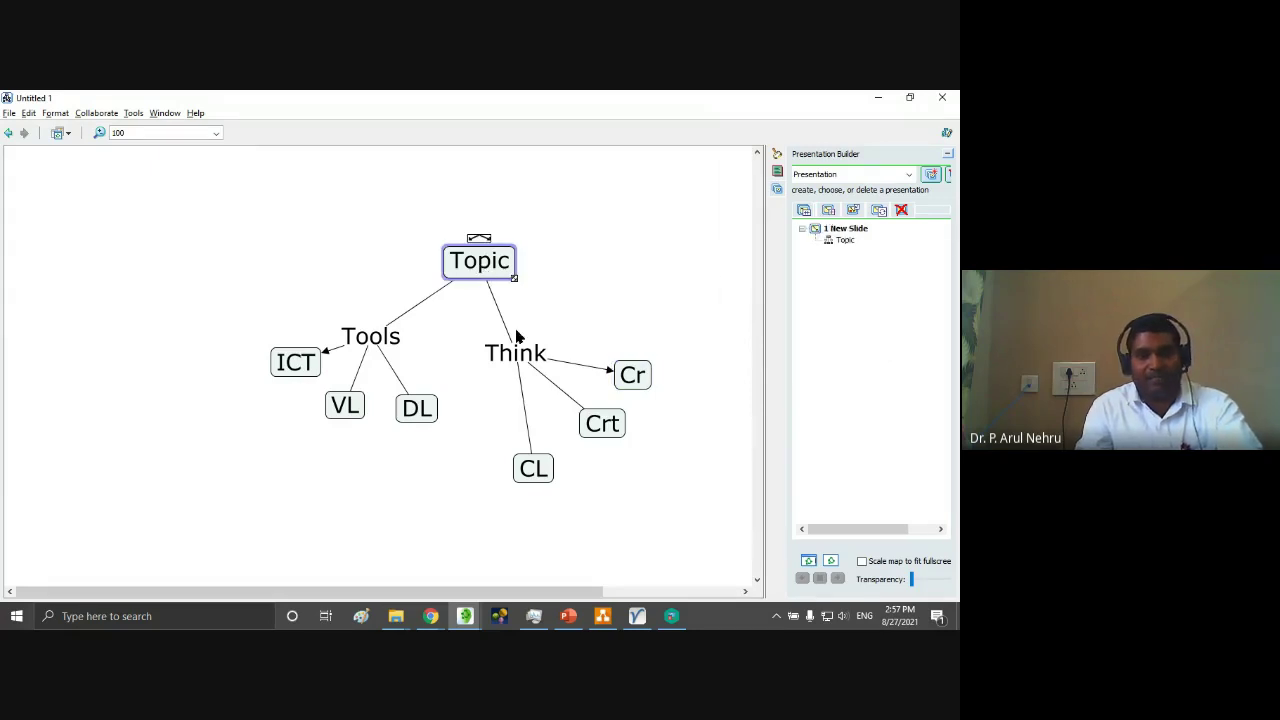
- Add a slide with Topic and Tools, and another that also includes the ICT, VL and DL concepts
ctrl+click(397, 334)
click(805, 210)
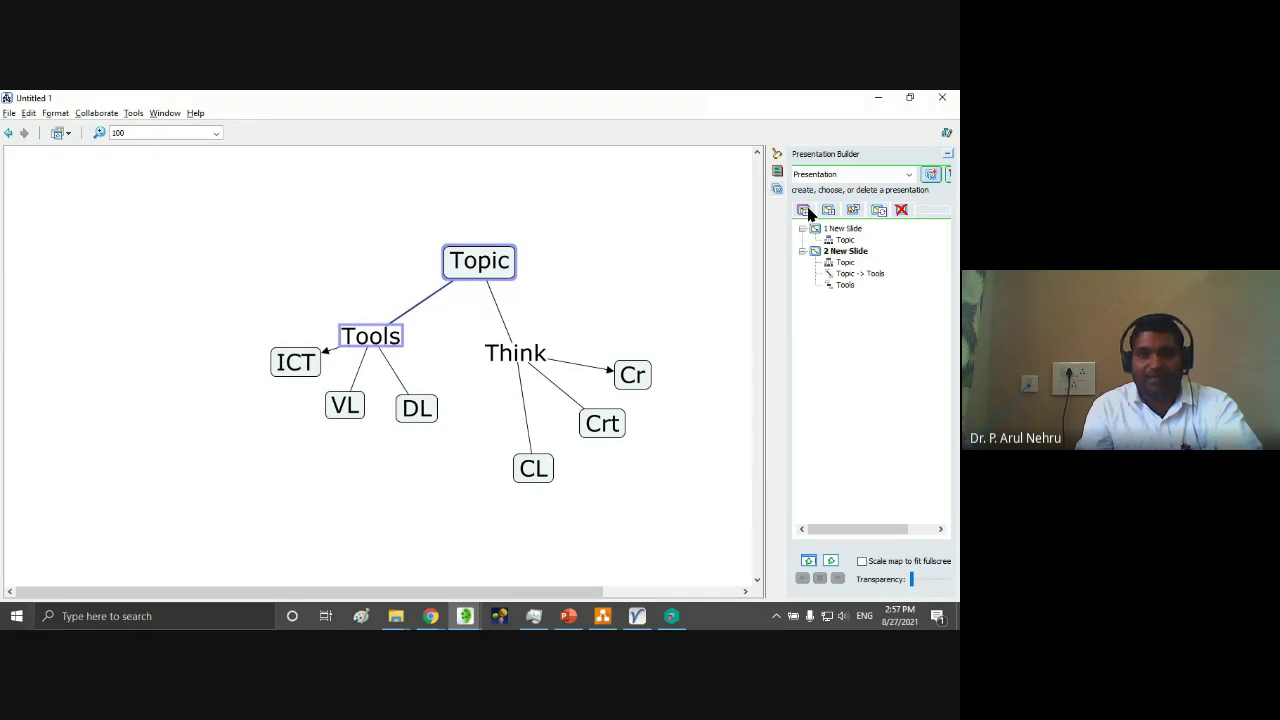
ctrl+click(310, 362)
ctrl+click(347, 404)
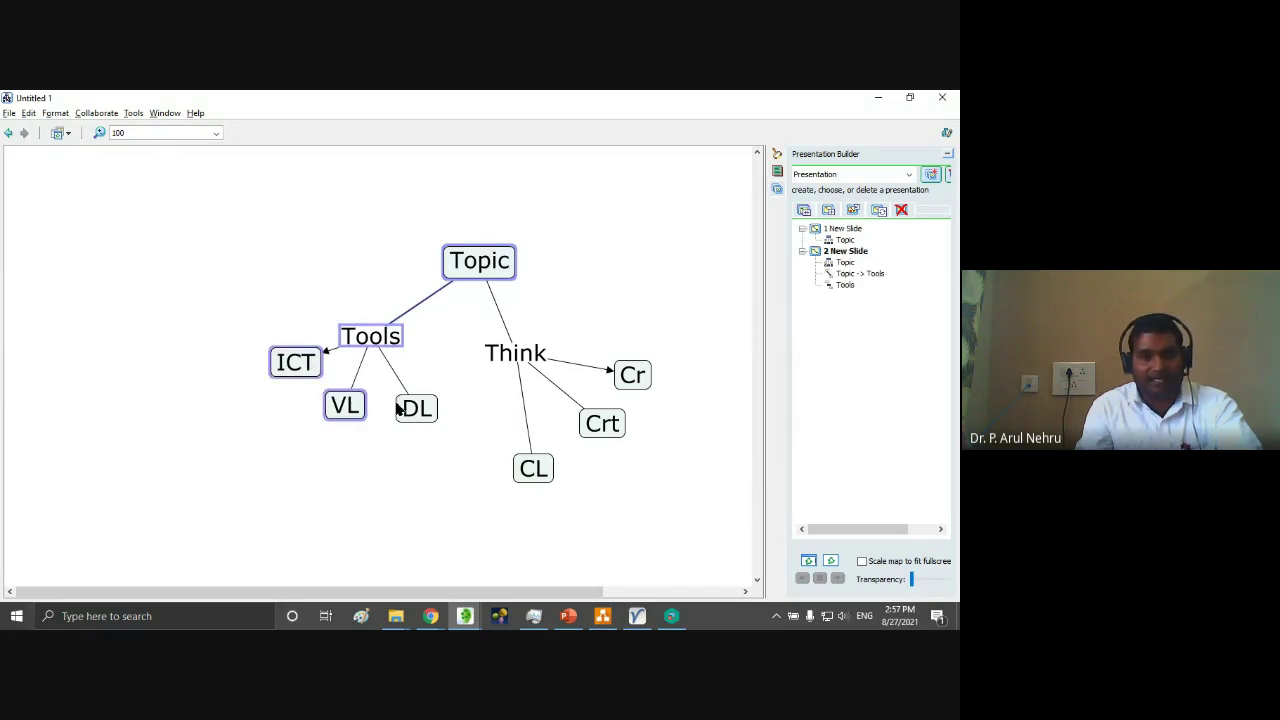
ctrl+click(398, 408)
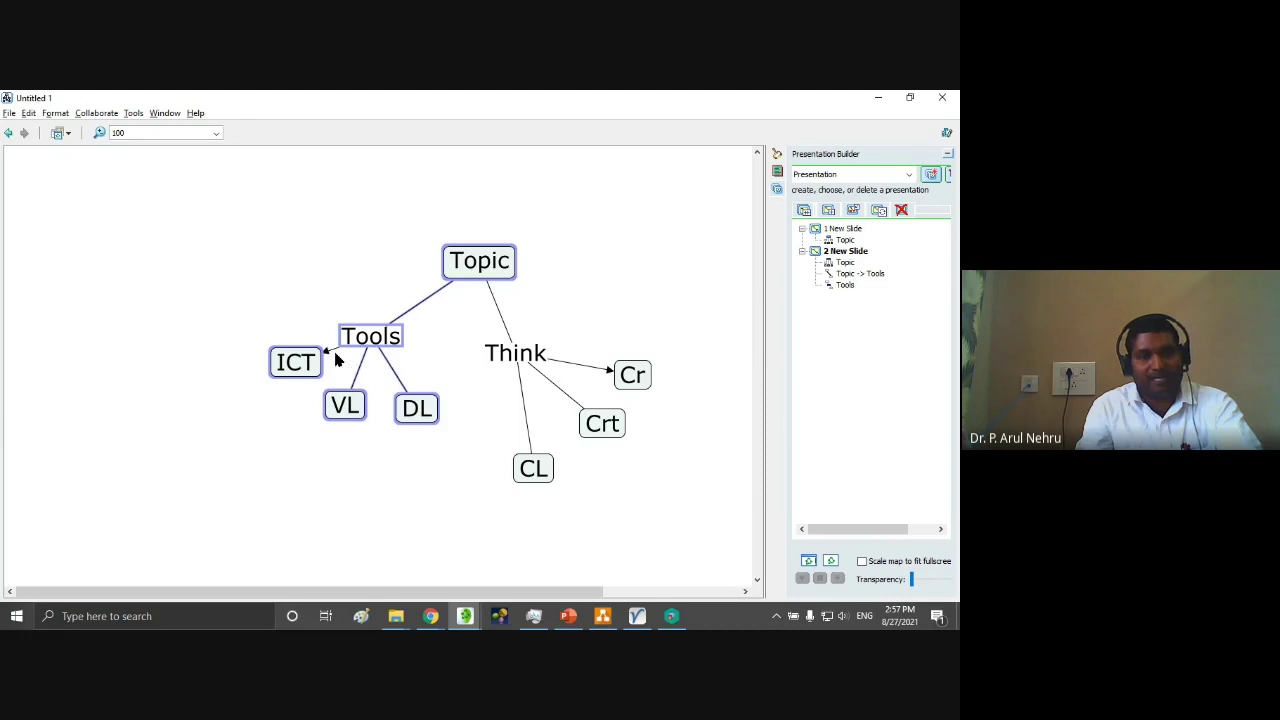
click(805, 210)
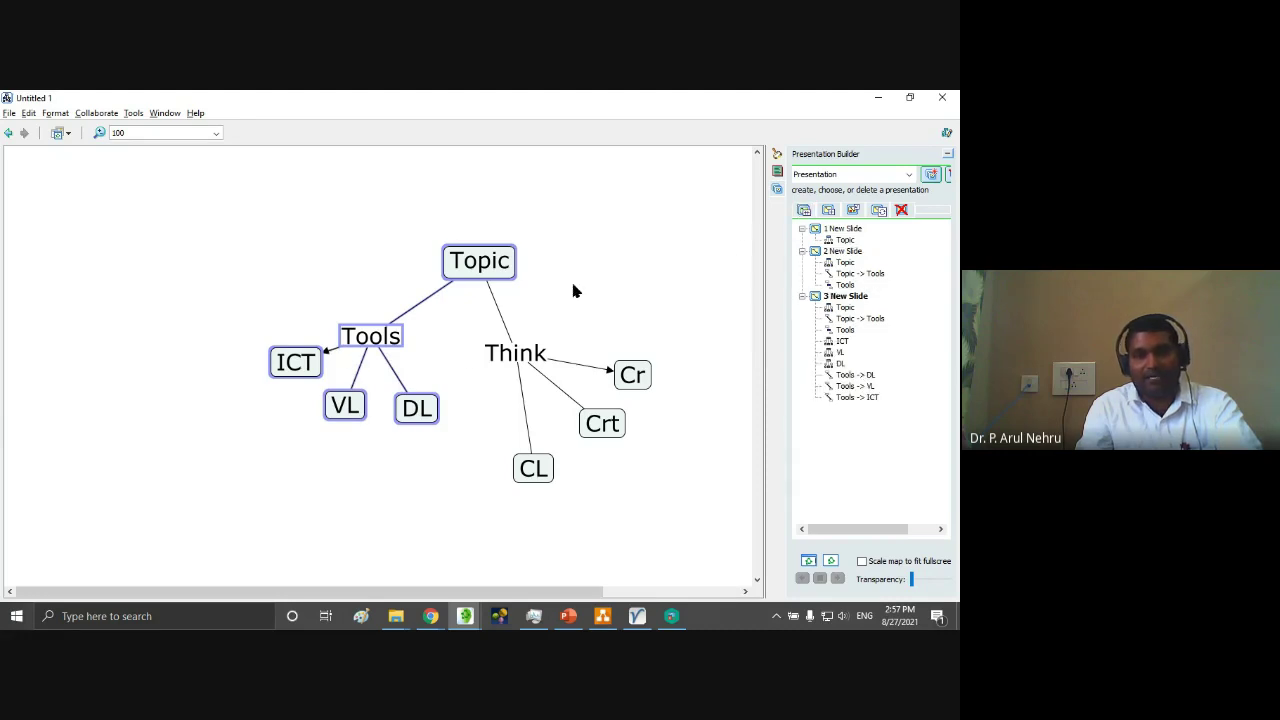
- Add a slide extending the selection with Think, and another that also includes Cr, Crt and CL
ctrl+click(527, 360)
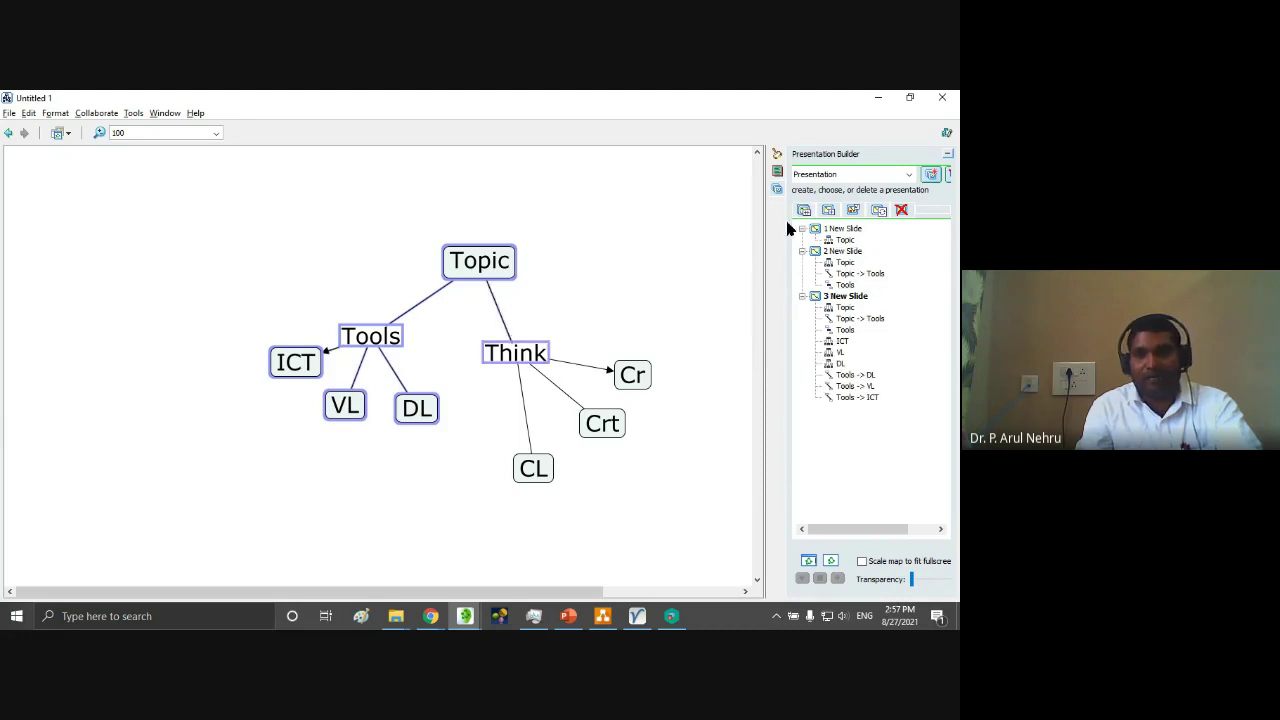
click(804, 210)
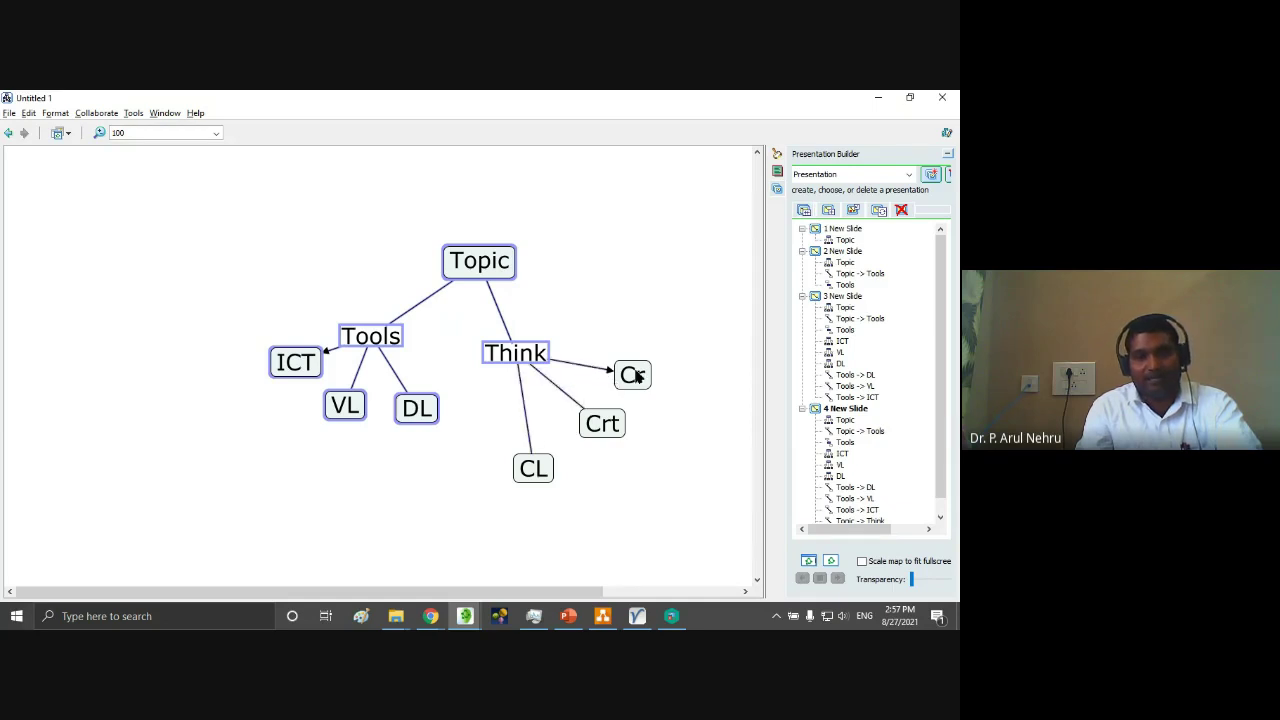
ctrl+click(635, 375)
ctrl+click(610, 420)
ctrl+click(540, 470)
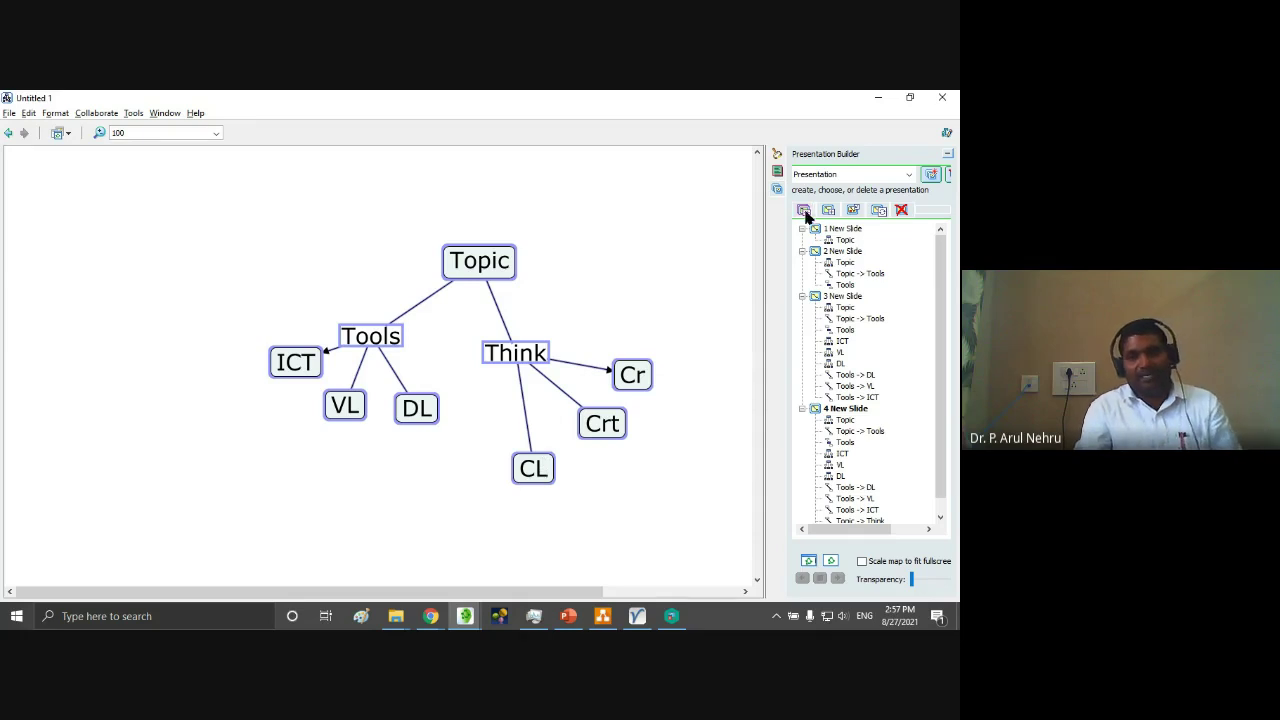
click(804, 211)
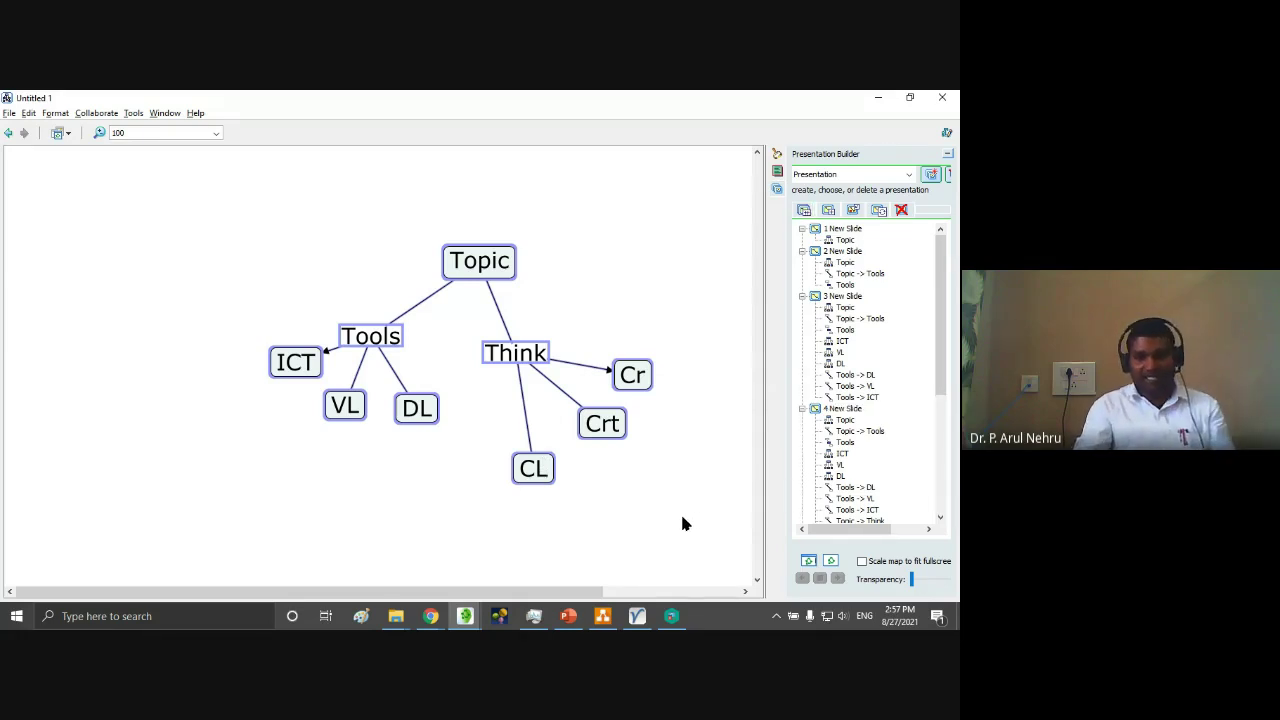
- Scale the map to fit fullscreen, play the presentation through all five slides and exit it
click(865, 563)
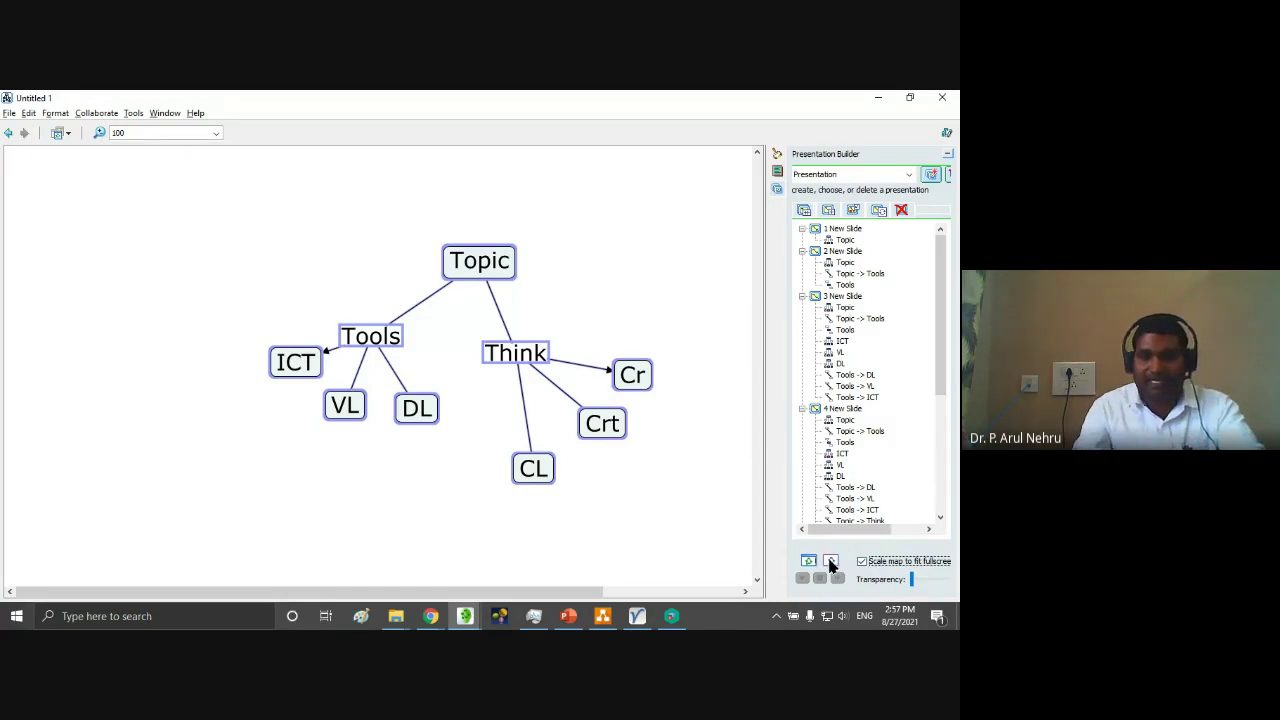
click(830, 562)
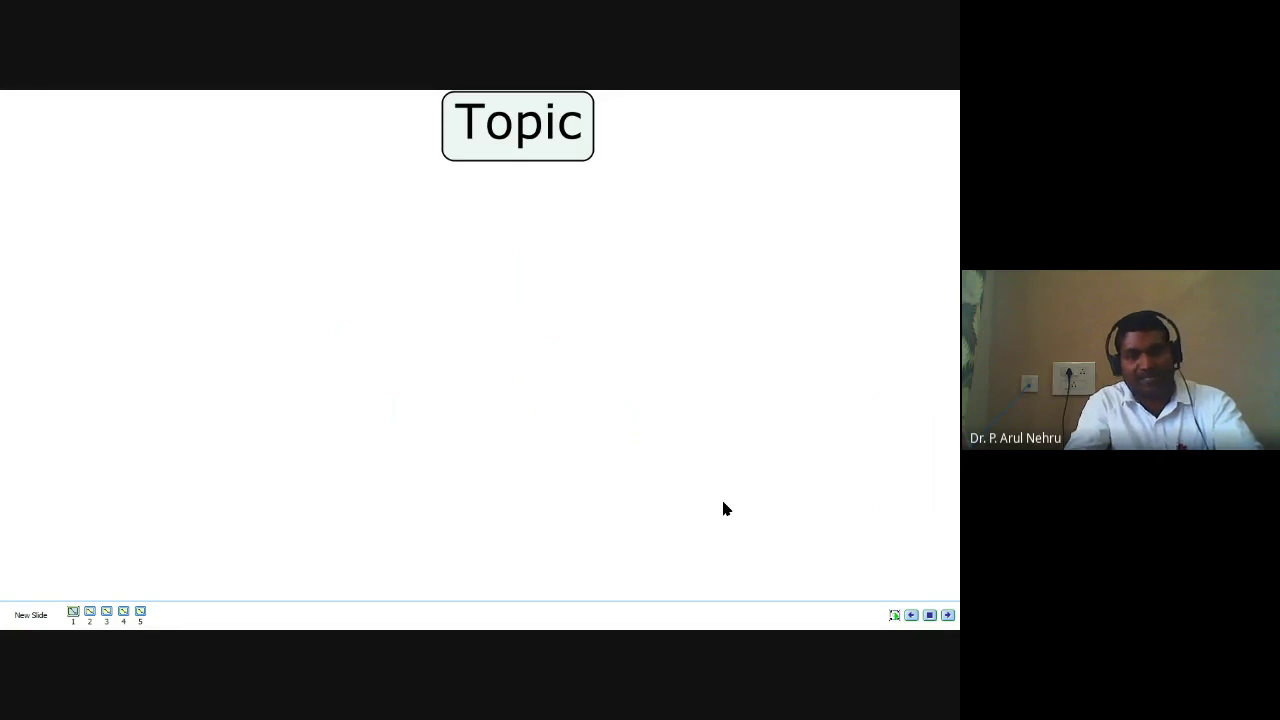
key(Right)
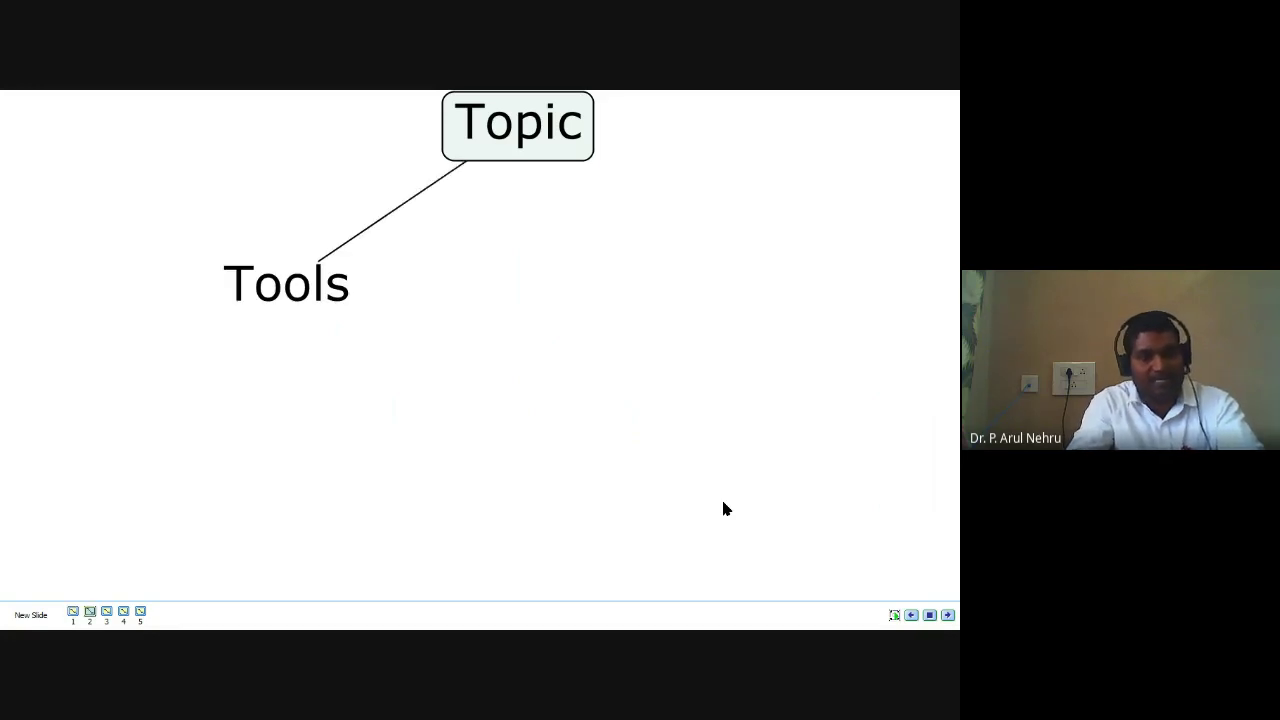
key(Right)
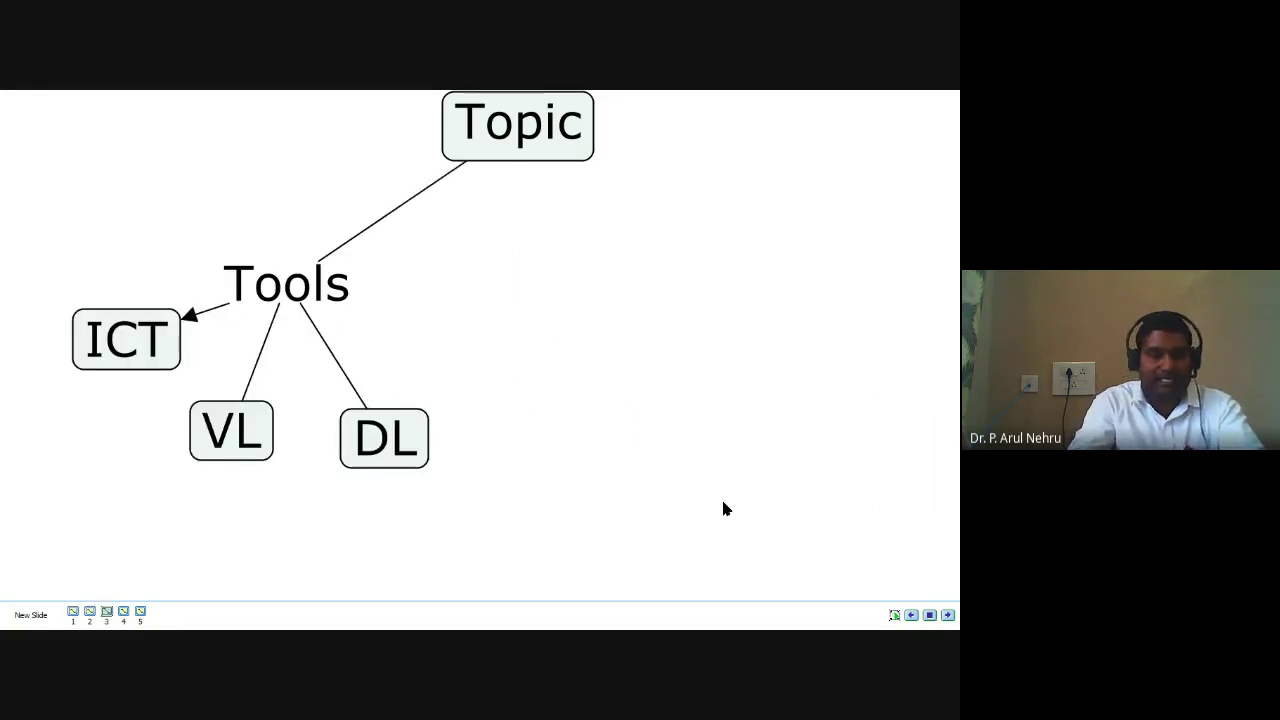
key(Right)
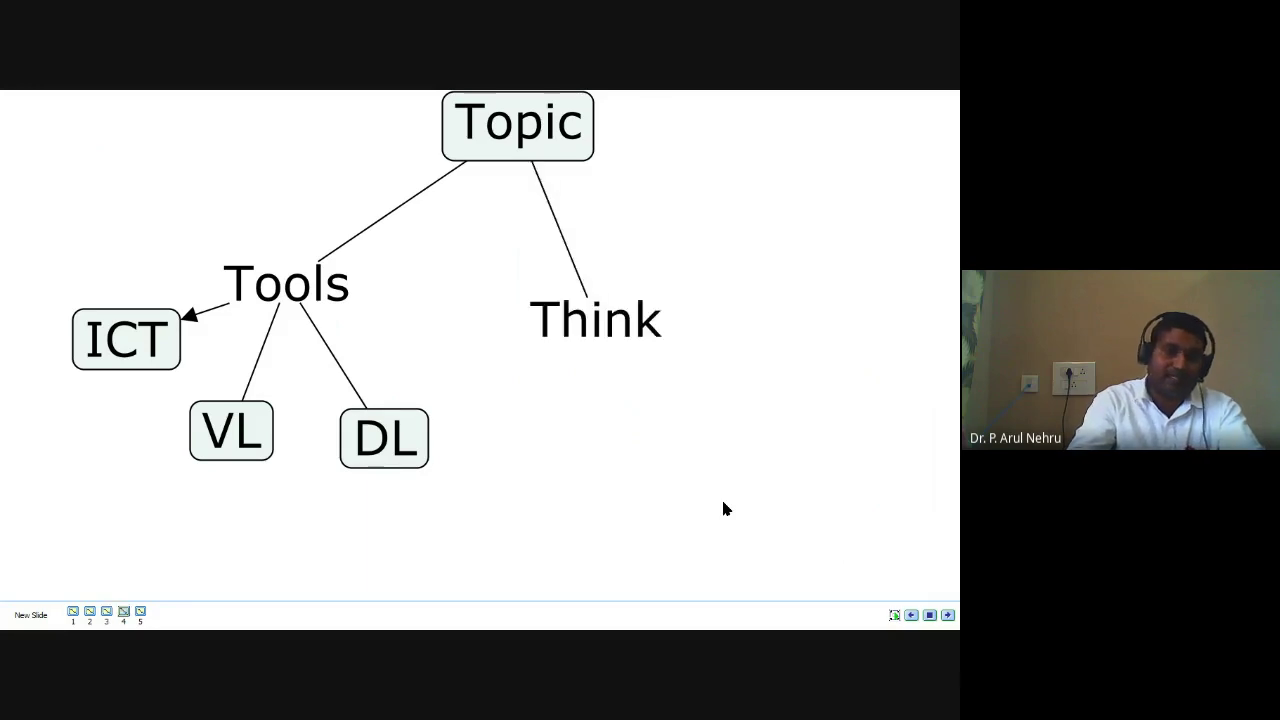
key(Right)
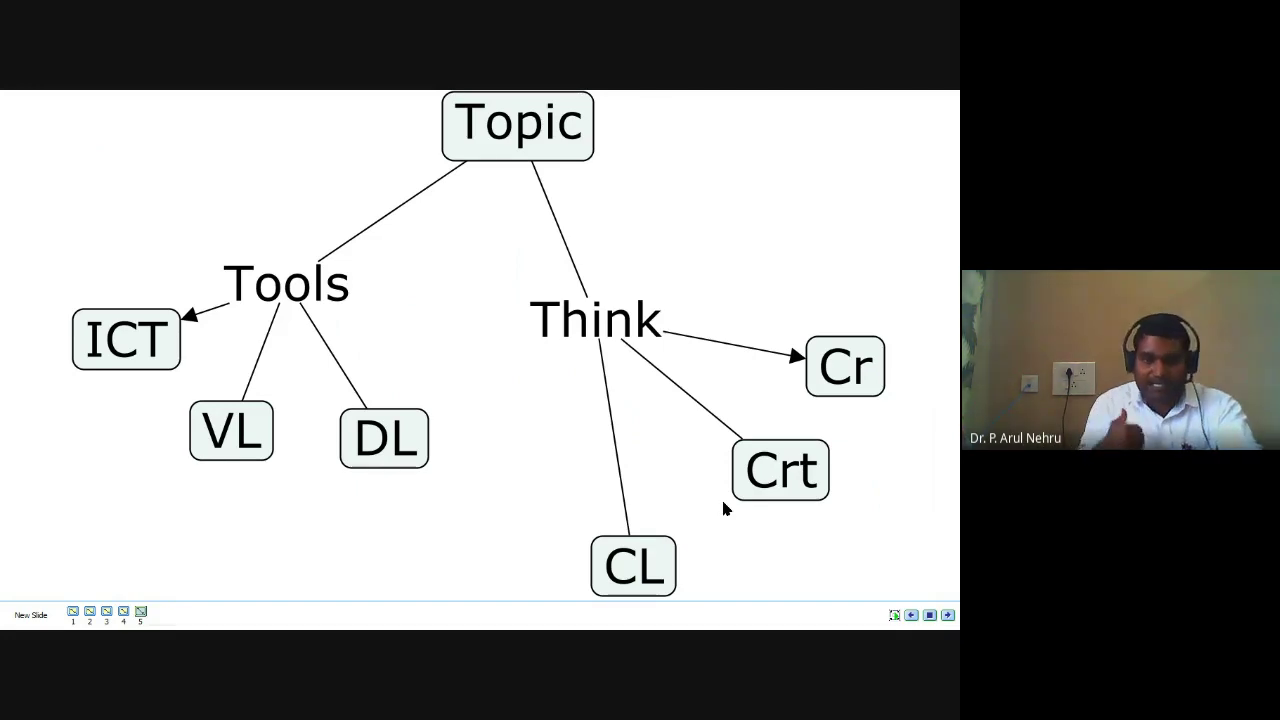
key(Escape)
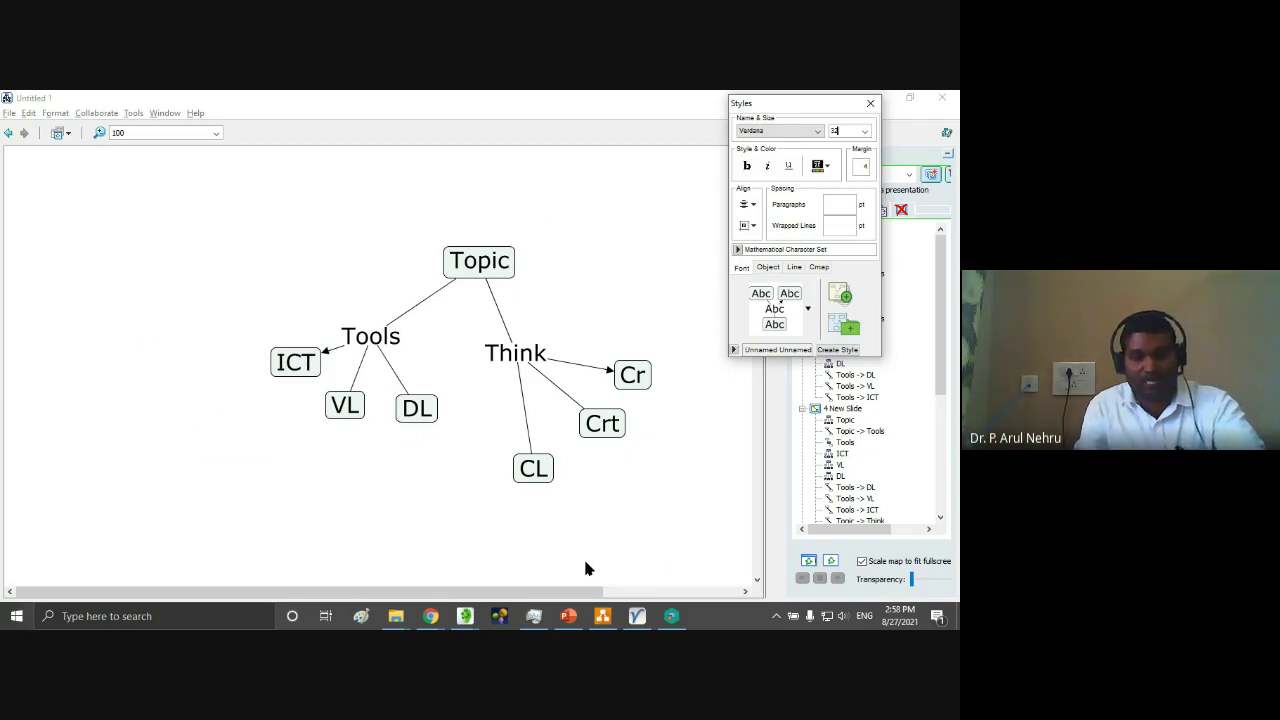
- Switch to the Online Teaching Strategies presentation in PowerPoint and look back through the thumbnails from slide 33 to slide 21
mouse_move(580, 616)
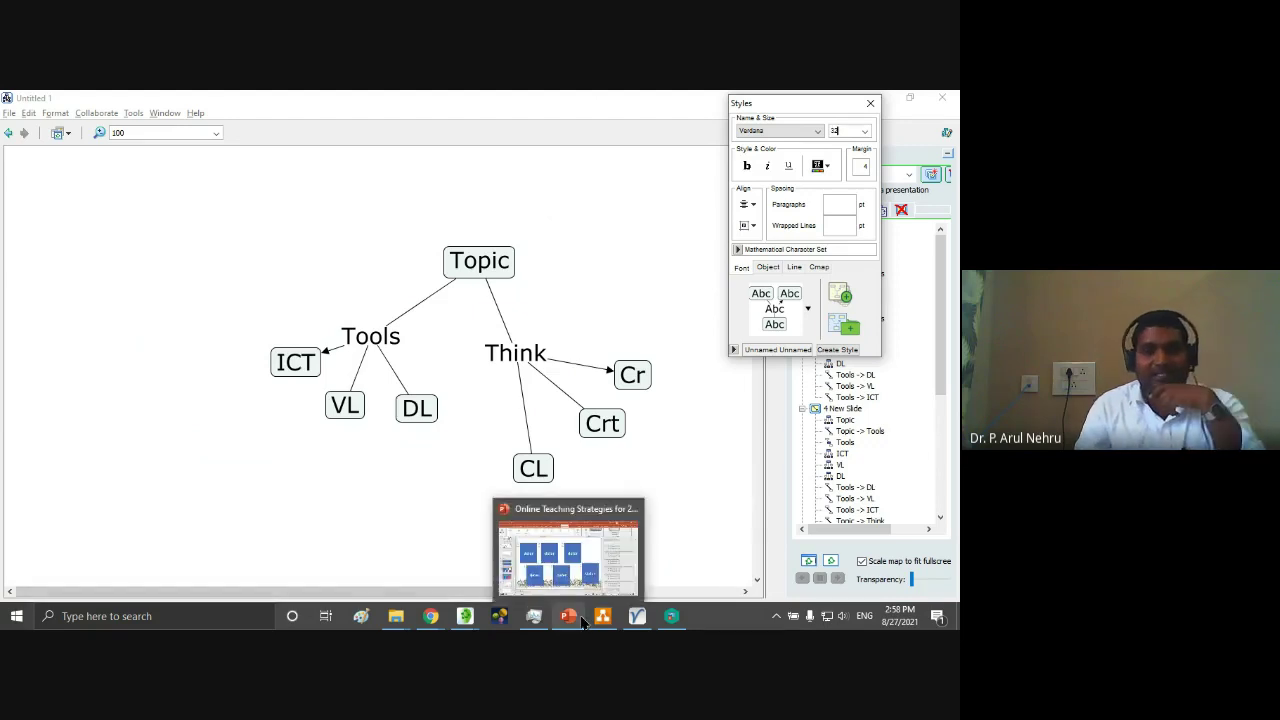
click(531, 503)
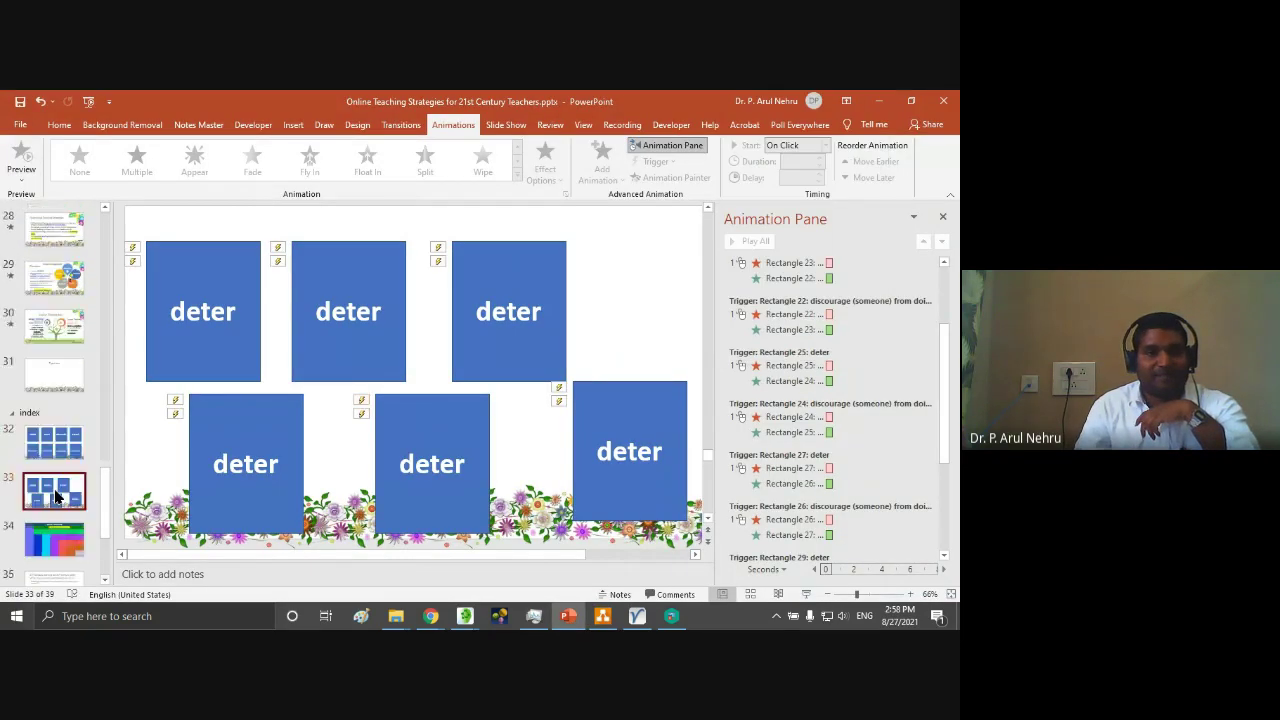
scroll(105, 480, up, 5)
scroll(108, 450, up, 3)
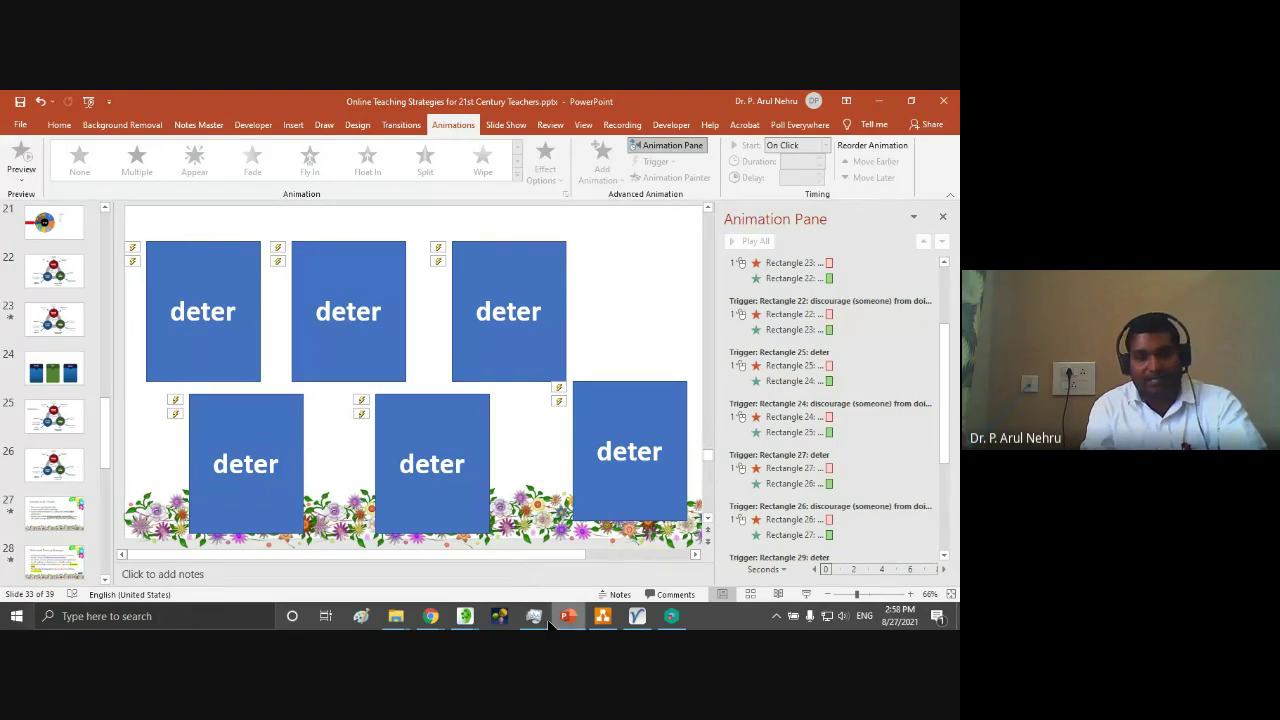
- Switch to the POEM page in Chrome and examine its multi-choice, scrambled list, poem recitation and Cloze Activity sections
mouse_move(430, 616)
click(403, 570)
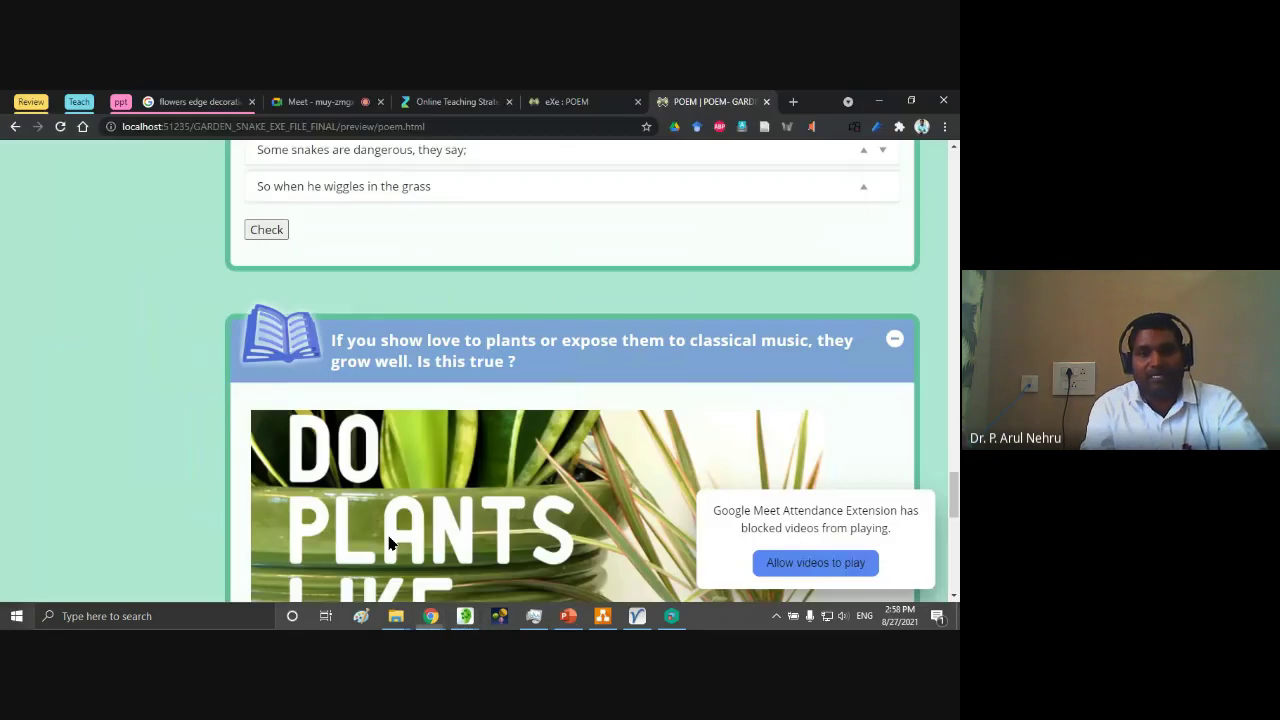
scroll(491, 337, down, 1)
scroll(535, 380, up, 4)
scroll(535, 380, up, 15)
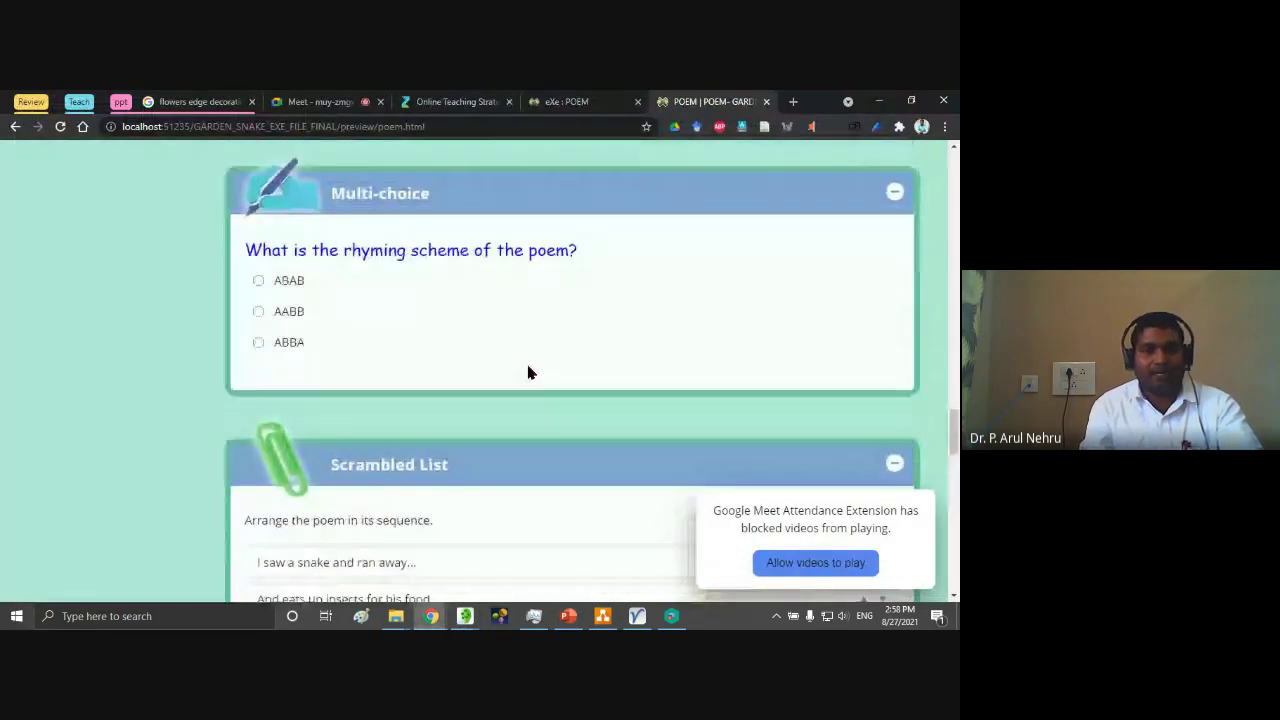
scroll(515, 428, up, 15)
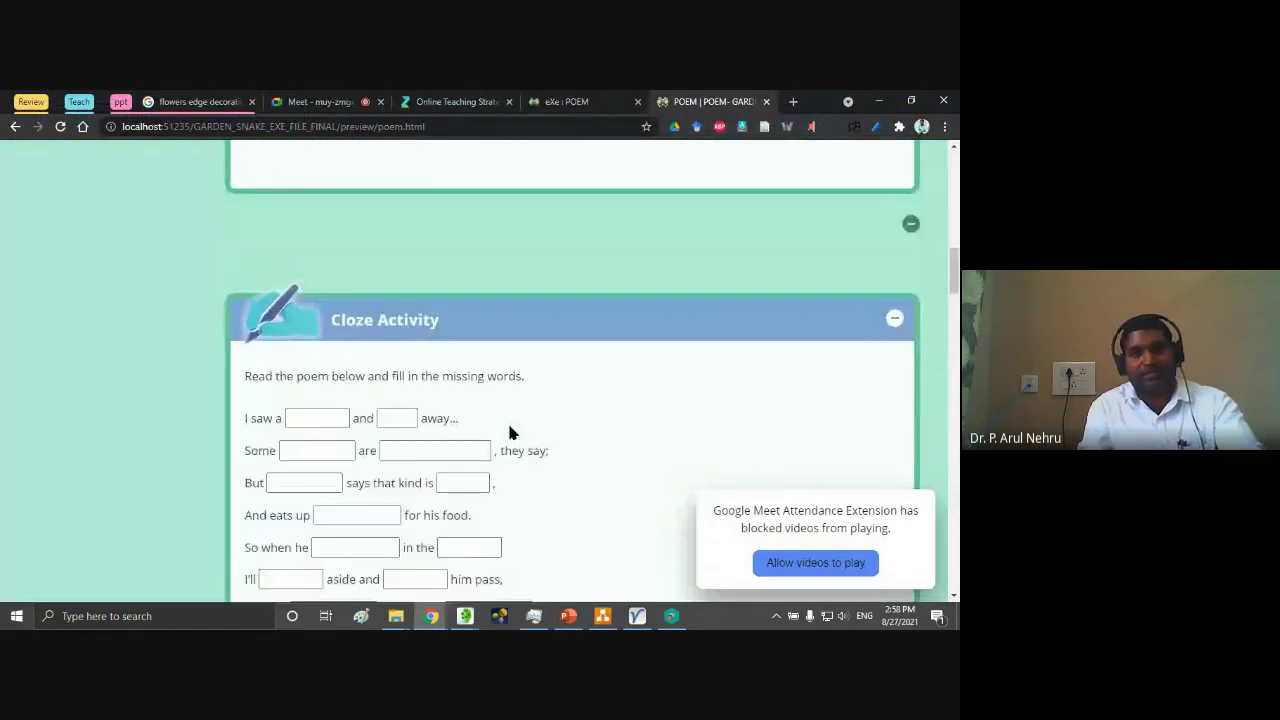
scroll(507, 420, down, 3)
scroll(507, 432, down, 2)
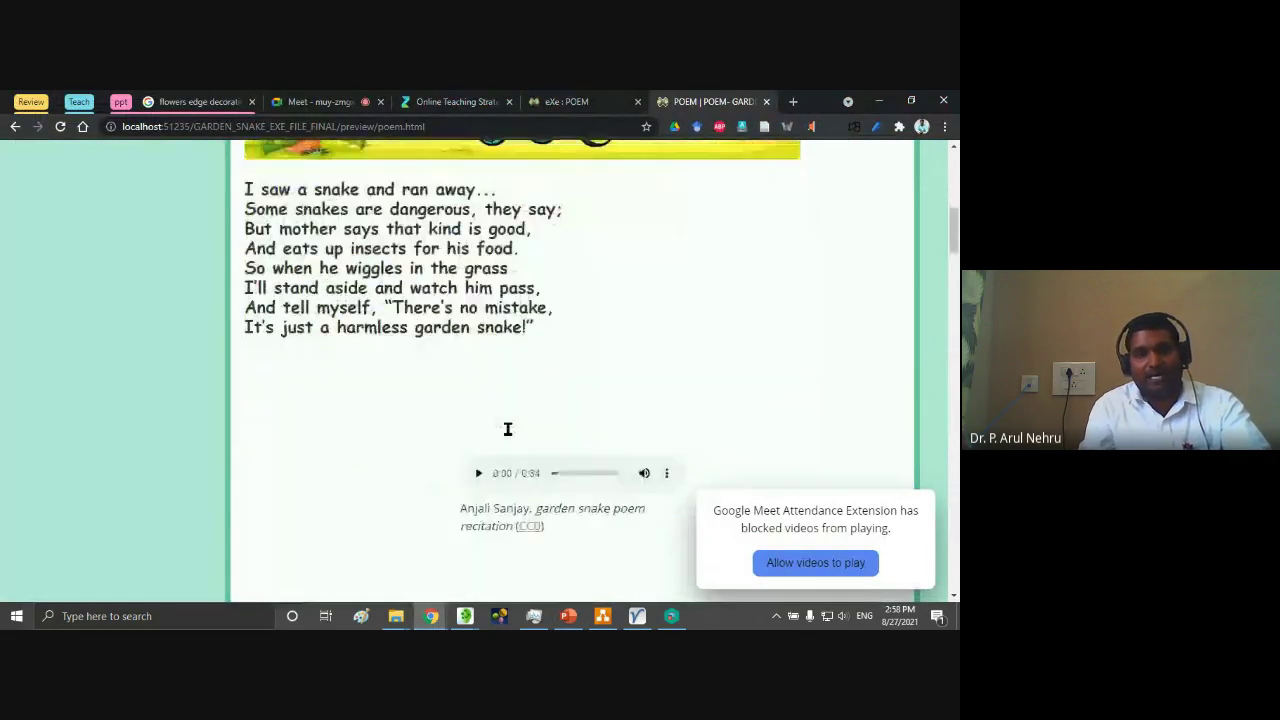
scroll(430, 440, up, 1)
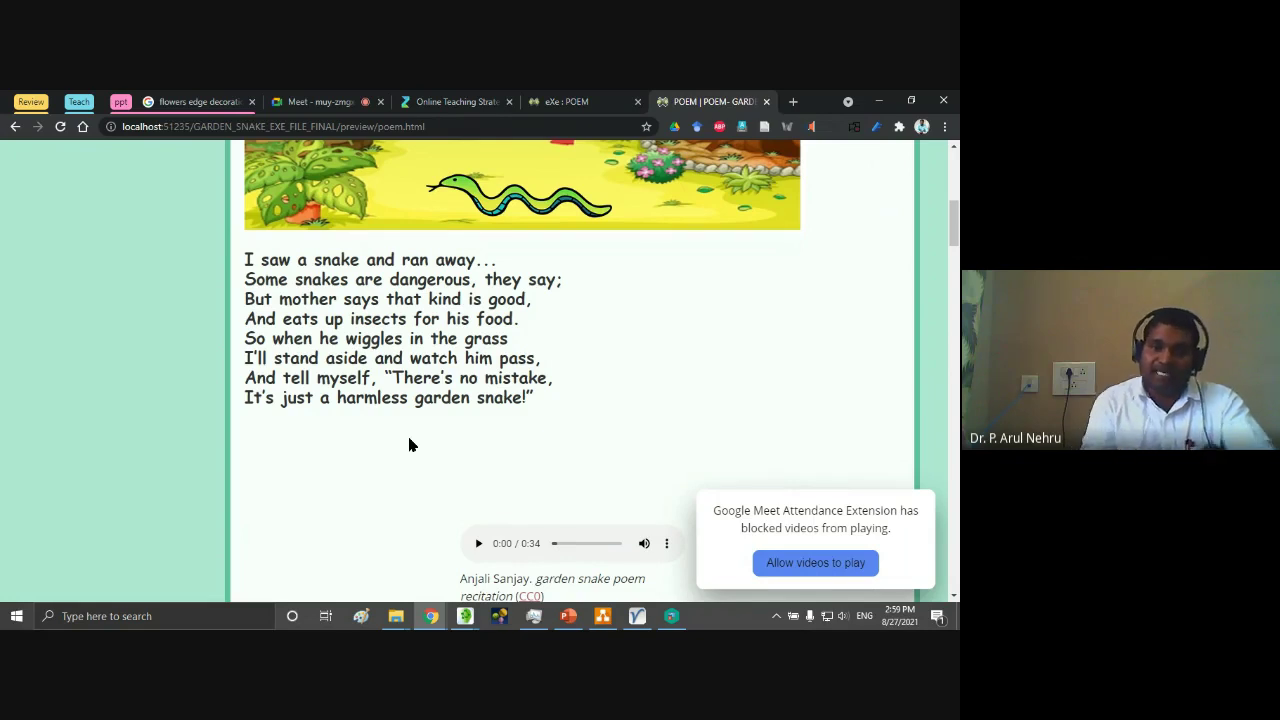
scroll(426, 449, down, 5)
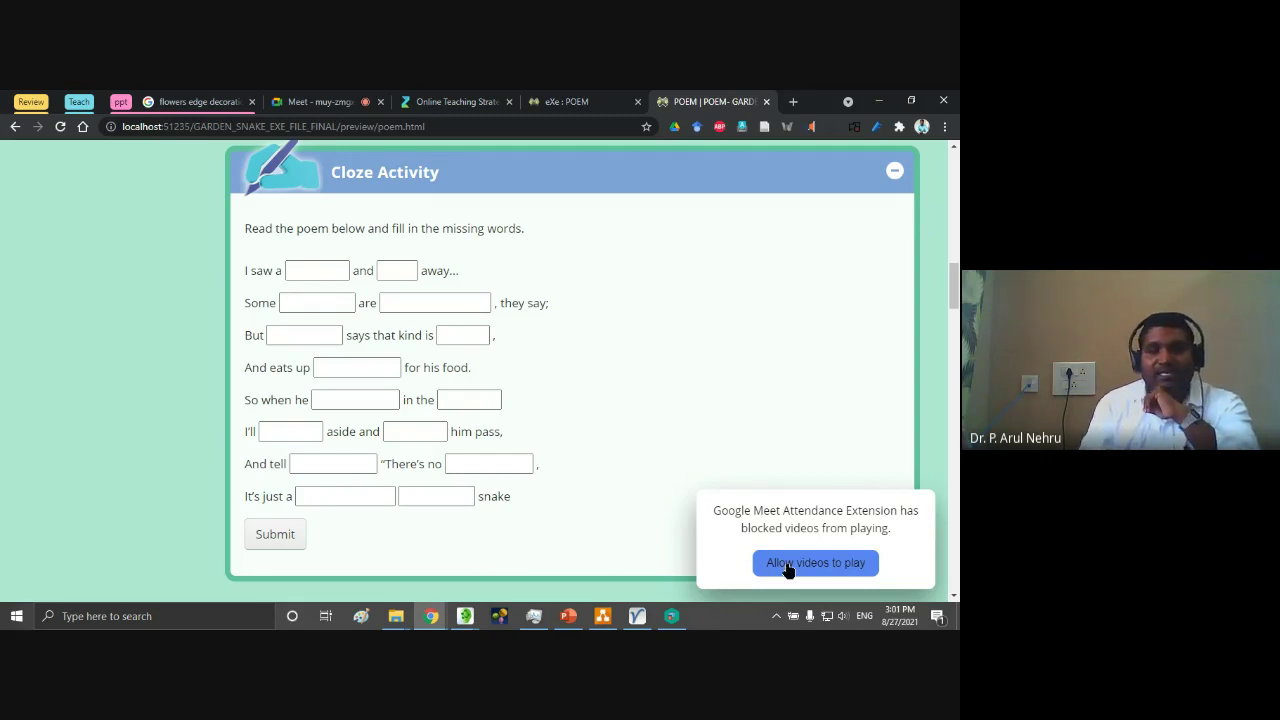
- Switch back to PowerPoint and view the know, Act and Value cards on slide 24 and the numbered wheel on slide 21
click(567, 617)
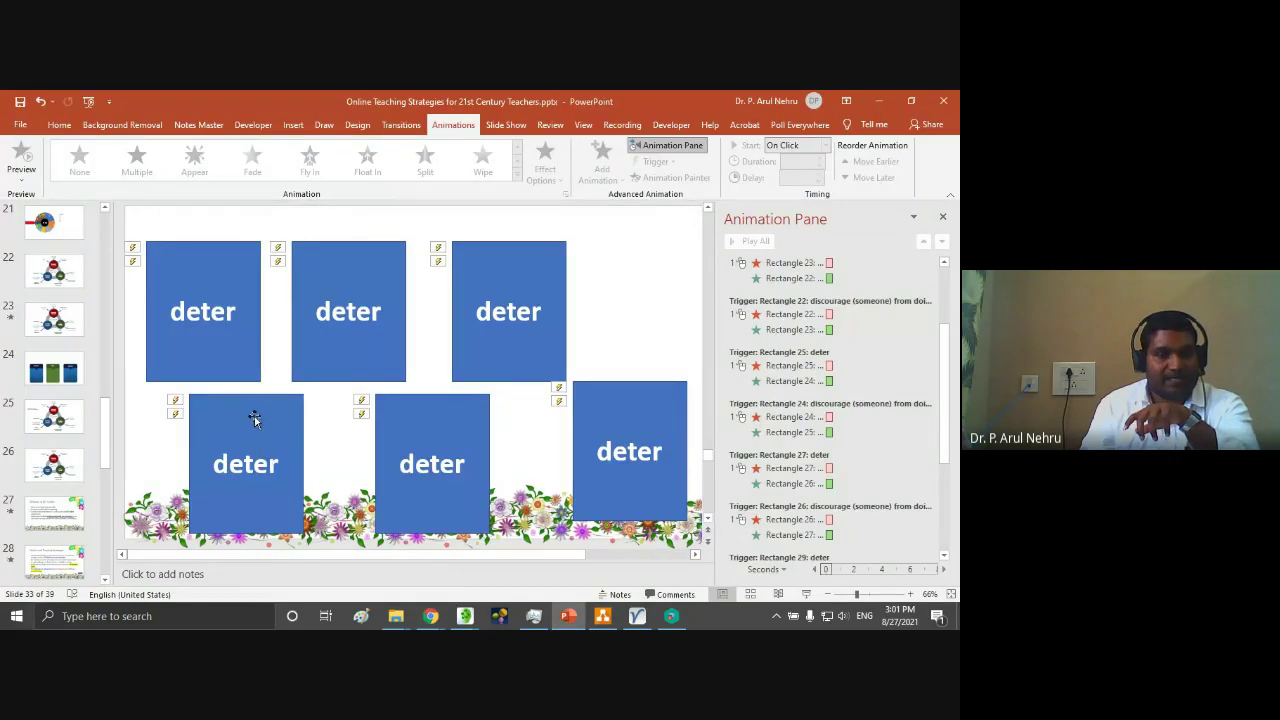
click(72, 362)
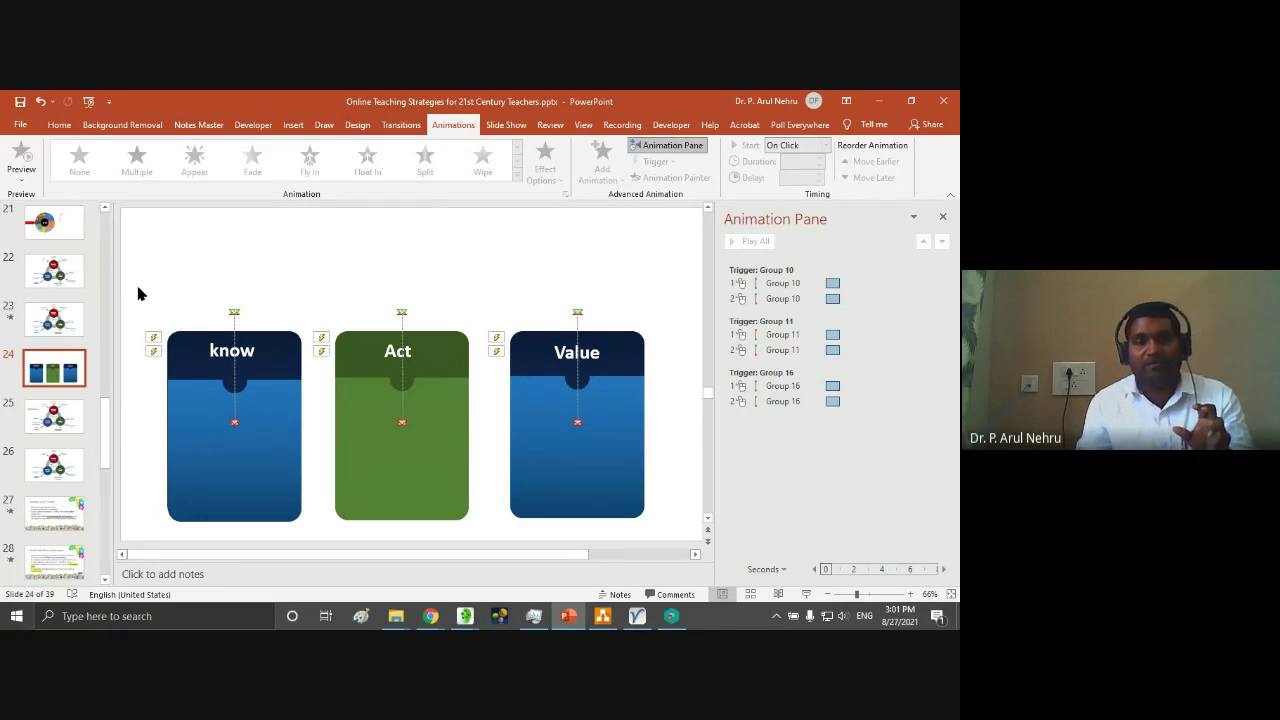
drag(135, 281, 317, 534)
click(54, 224)
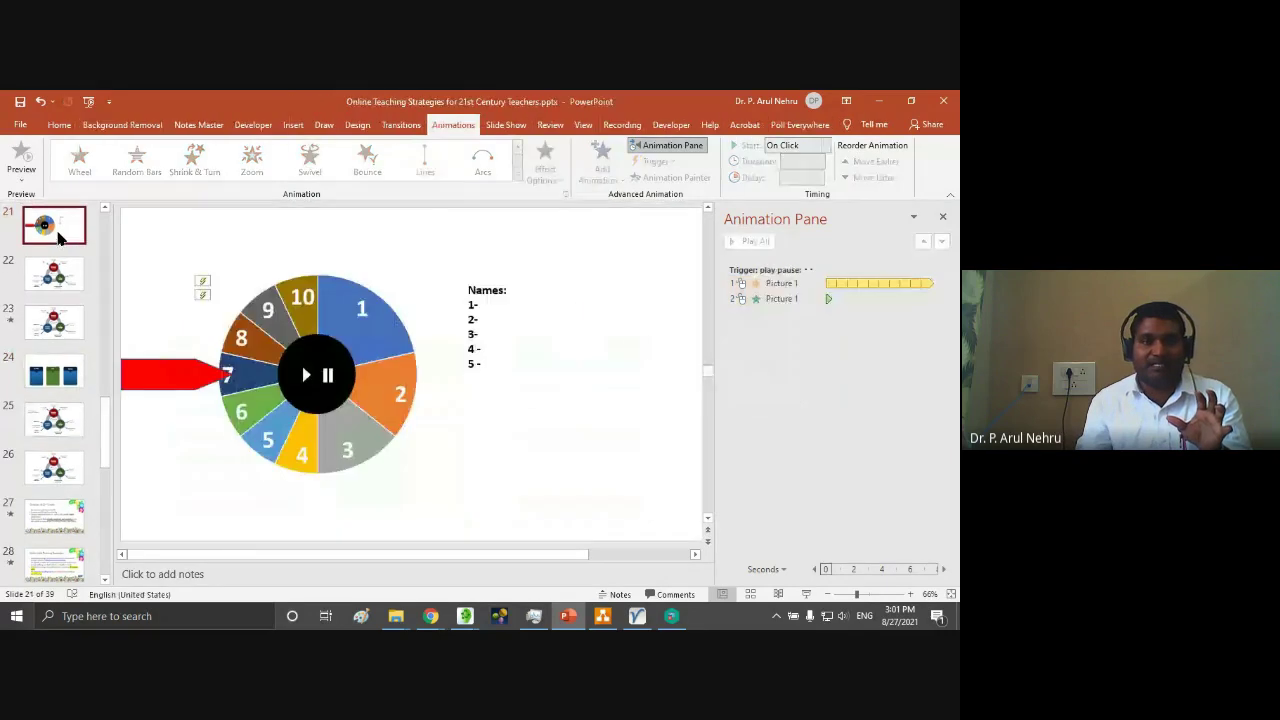
scroll(60, 300, up, 1)
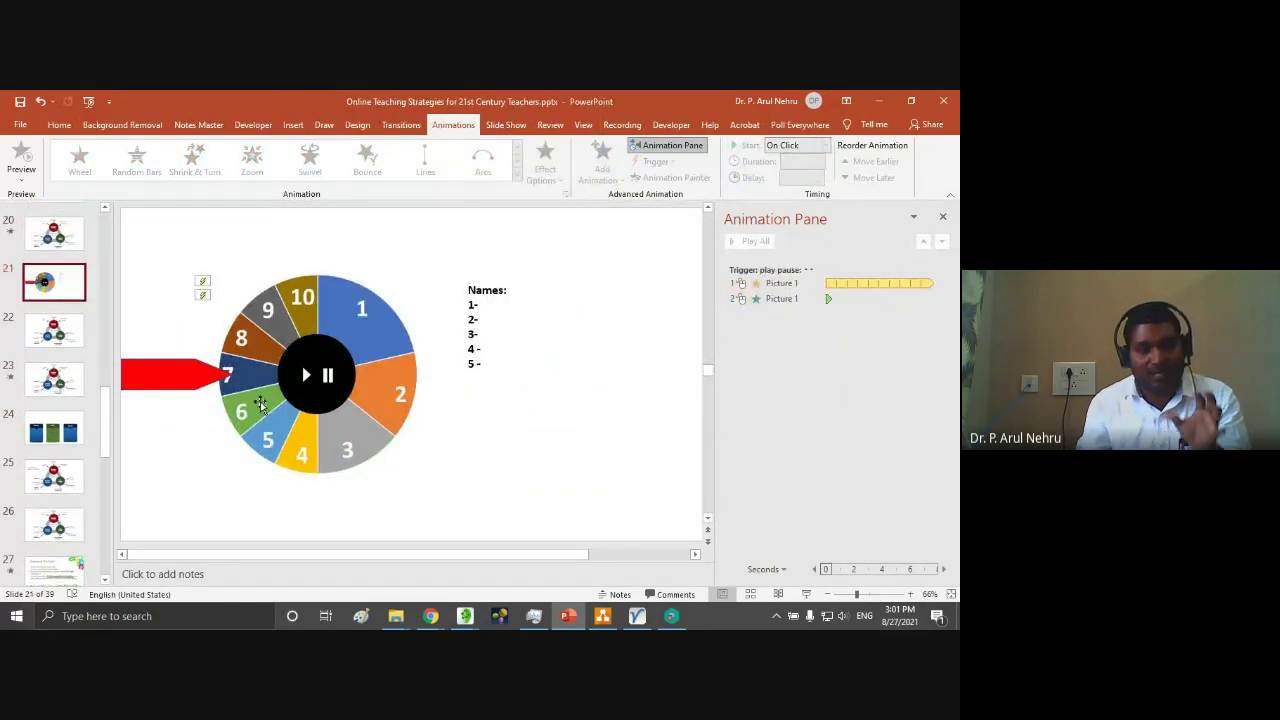
click(282, 446)
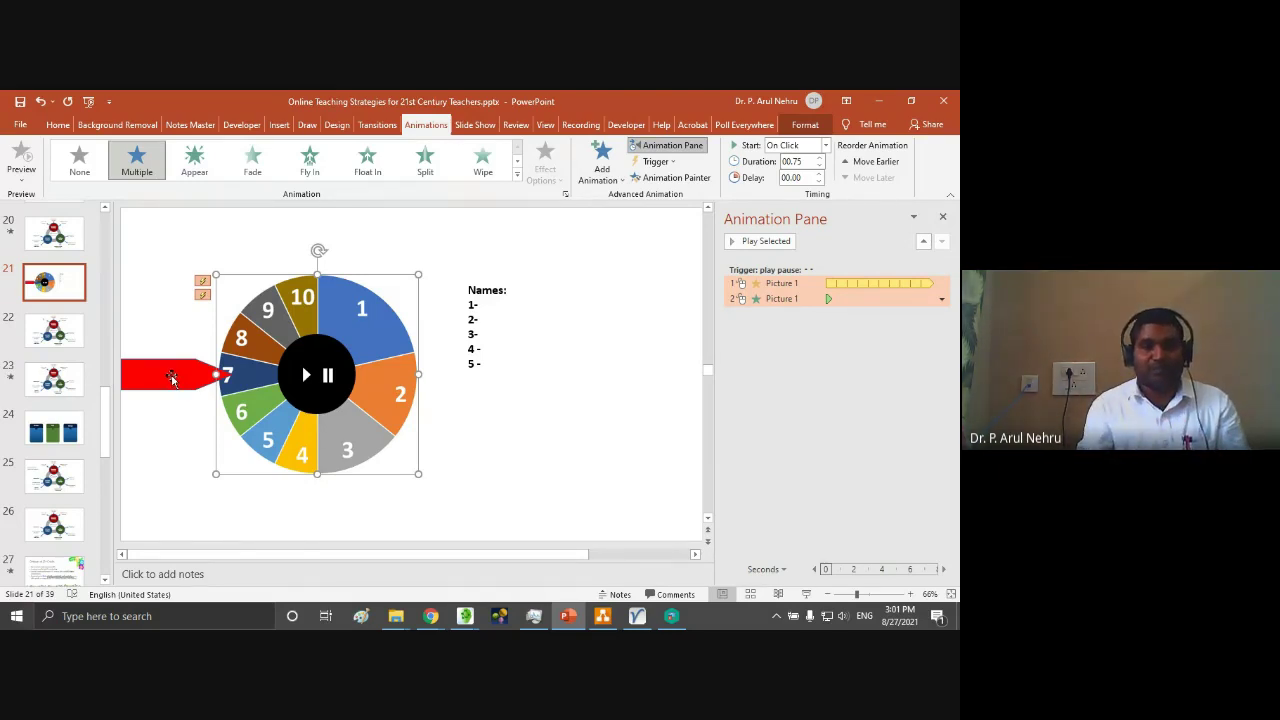
click(55, 431)
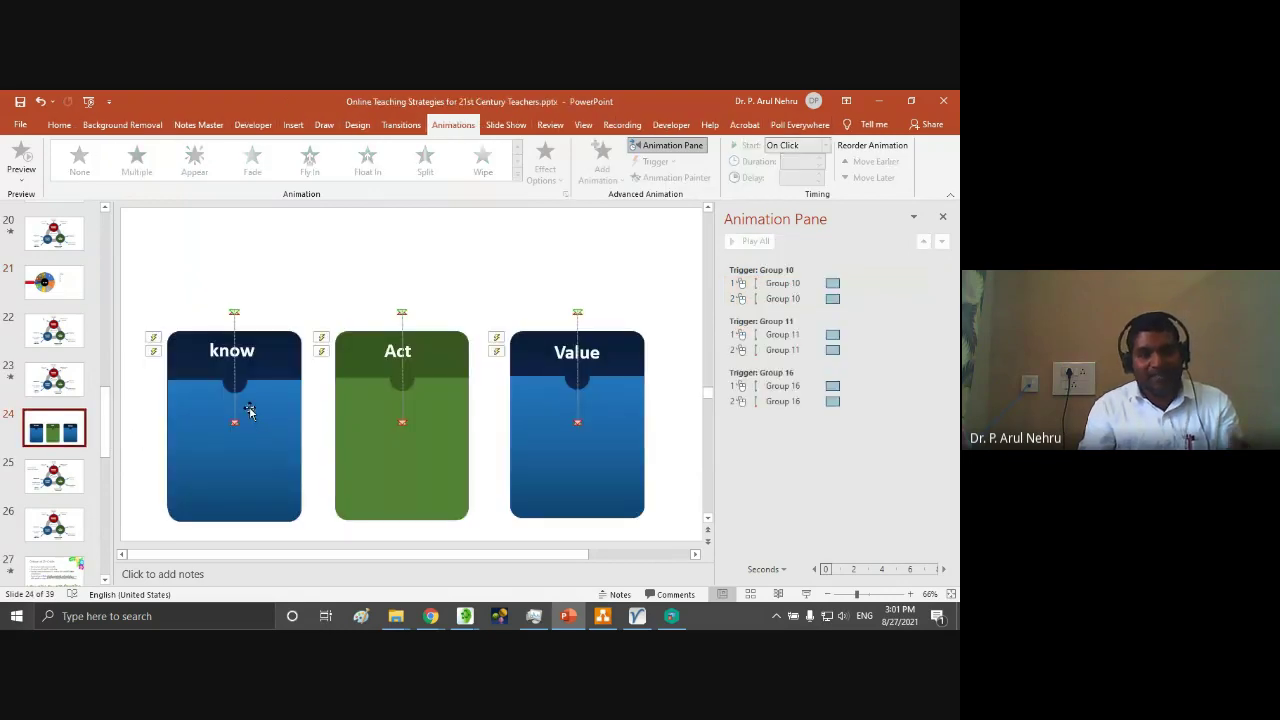